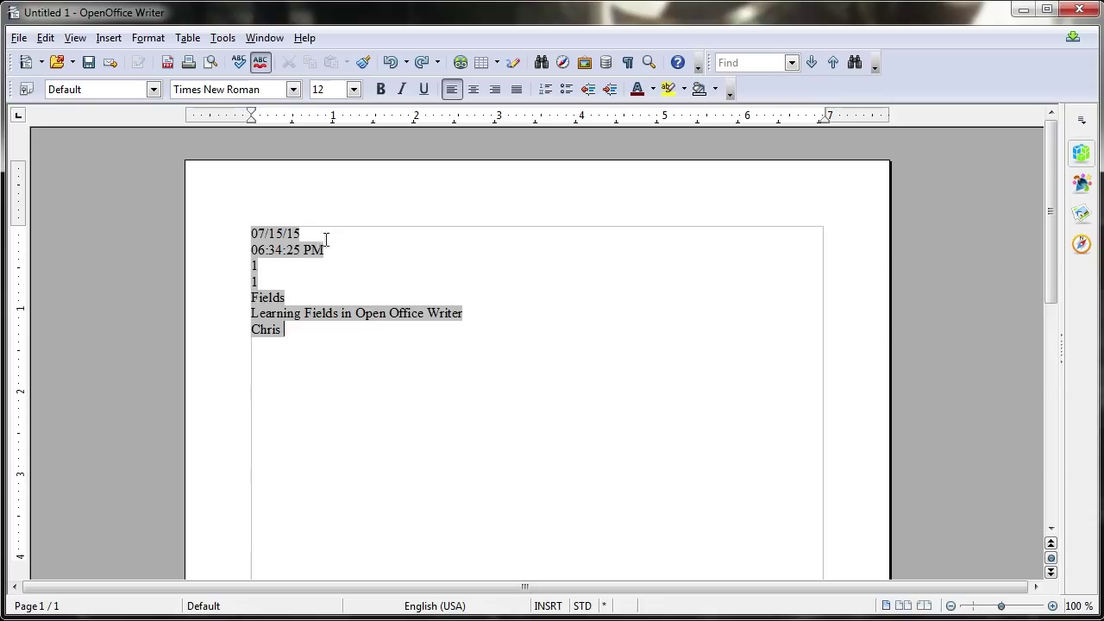
Step: Select the 06:34:25 PM time field and the lines through the title, then deselect them
drag(342, 250, 269, 252)
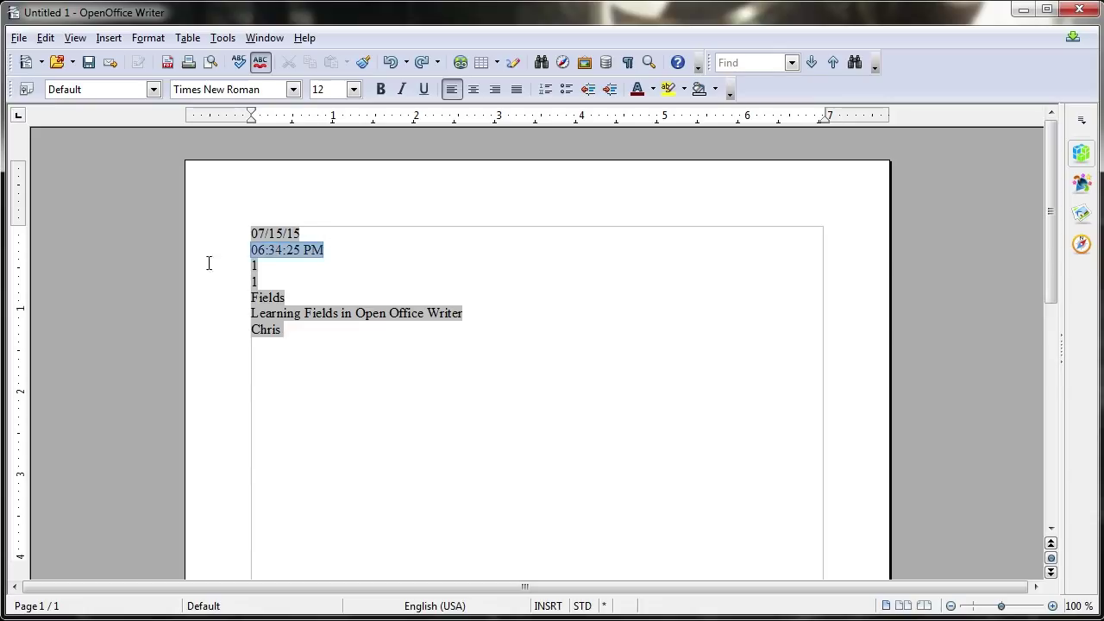
click(311, 284)
click(311, 268)
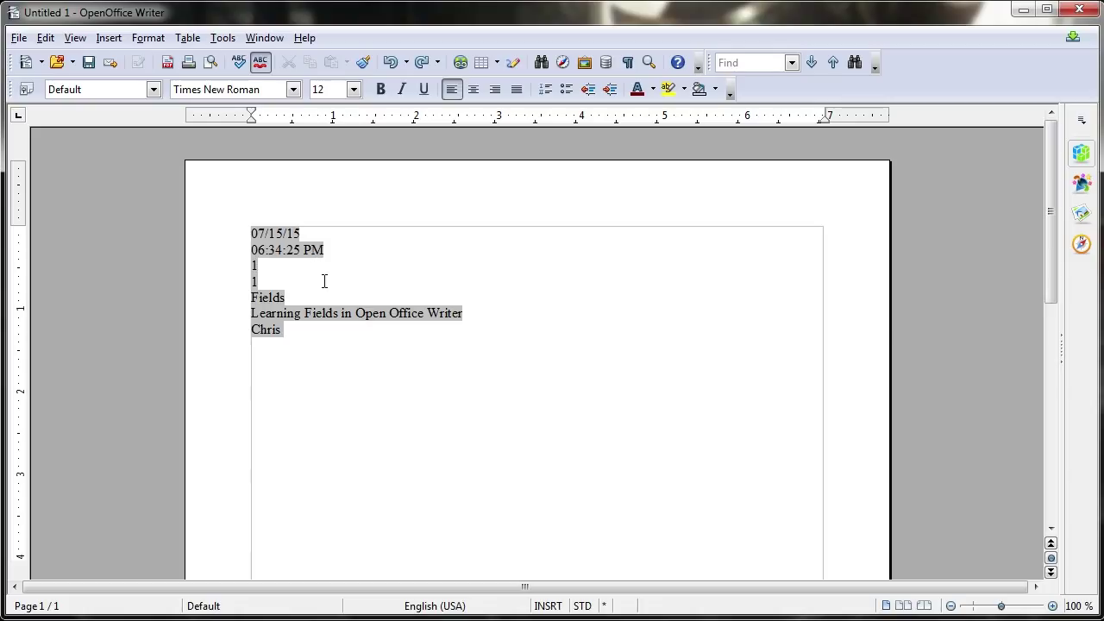
drag(330, 296, 496, 315)
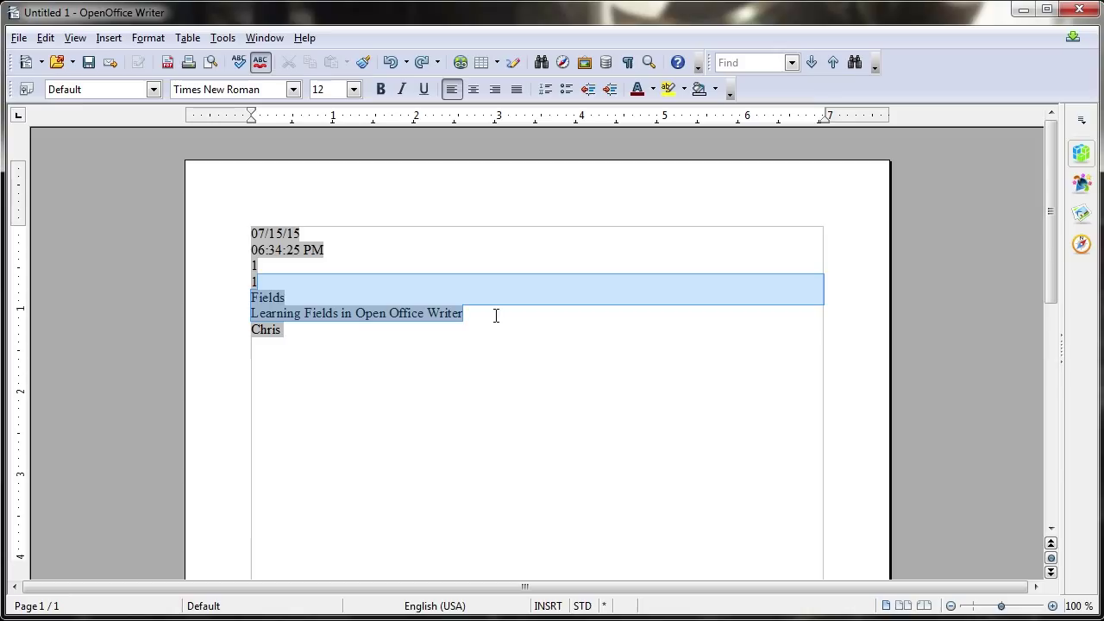
click(496, 316)
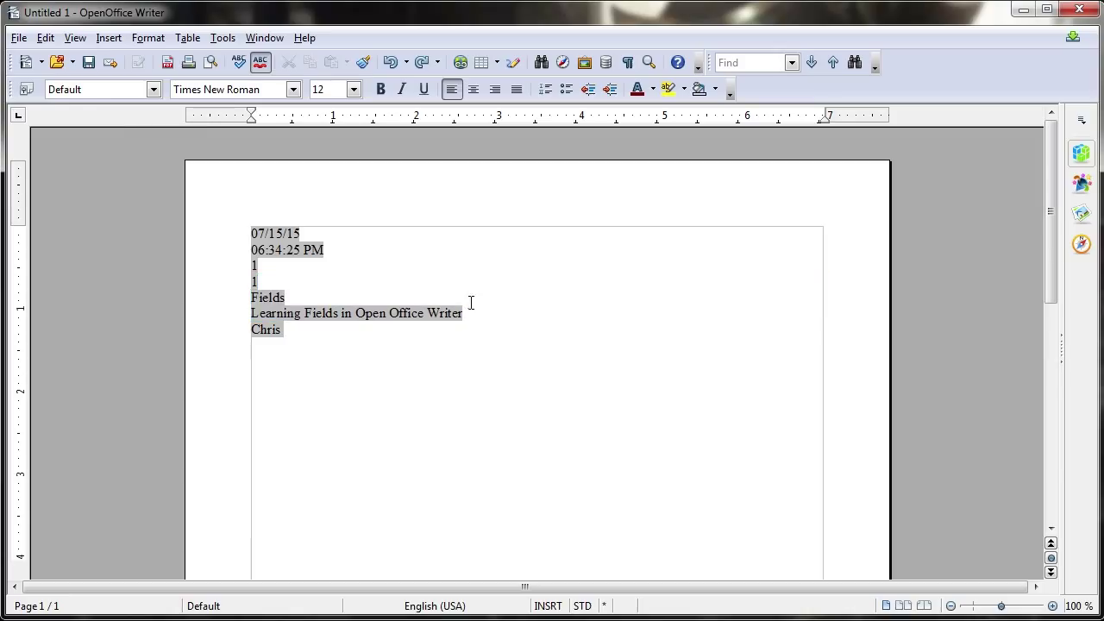
Step: Review the document's title and subject in File > Properties, then close without saving changes
click(21, 38)
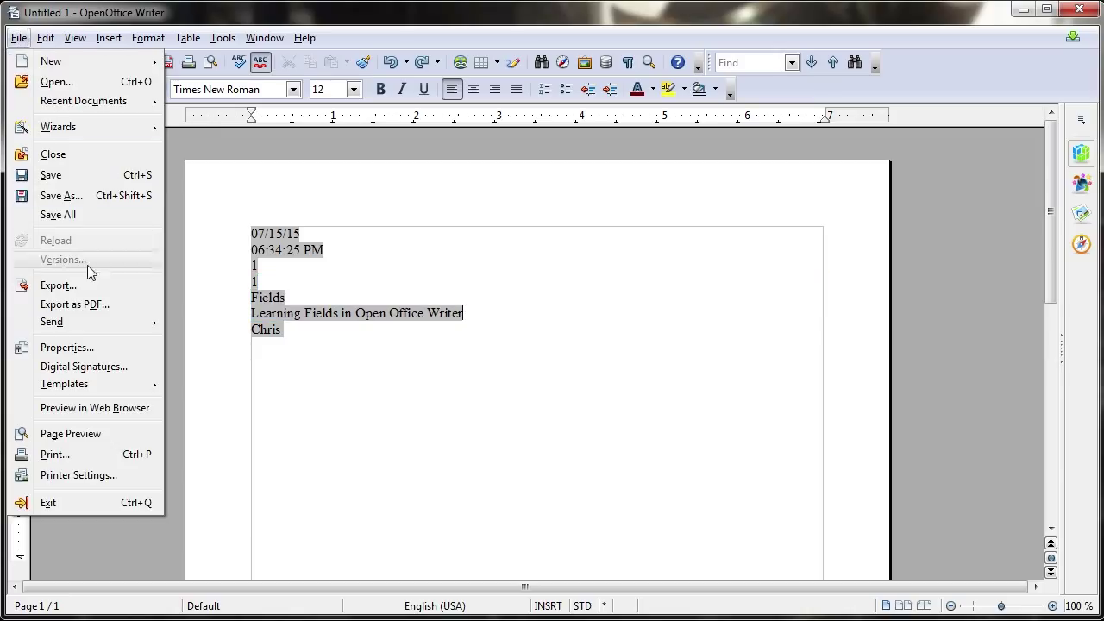
click(86, 348)
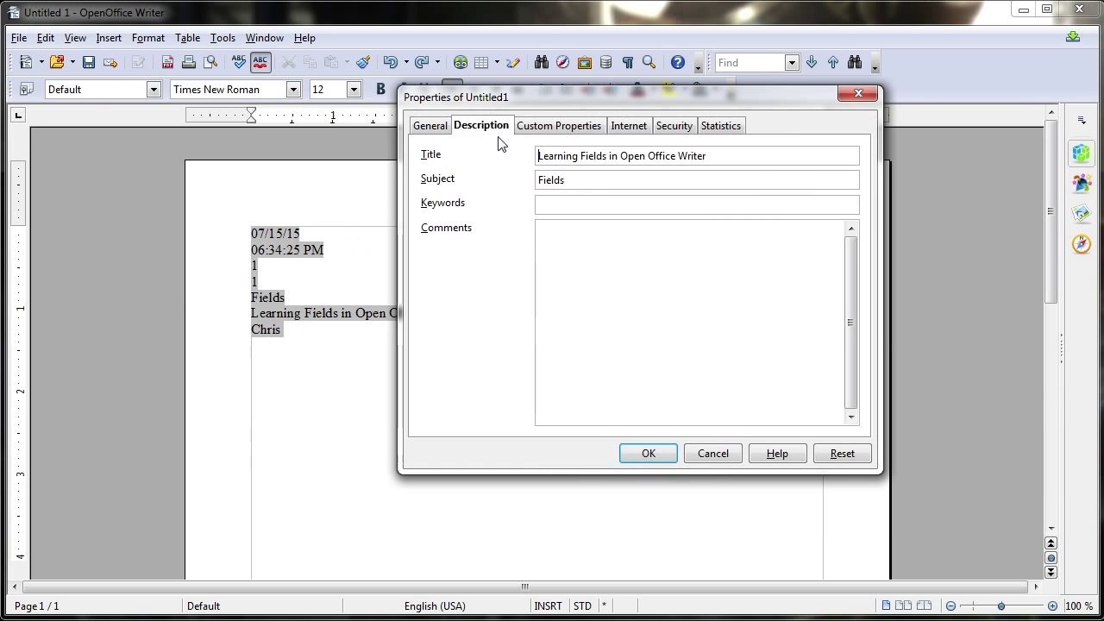
drag(537, 157, 814, 157)
key(Tab)
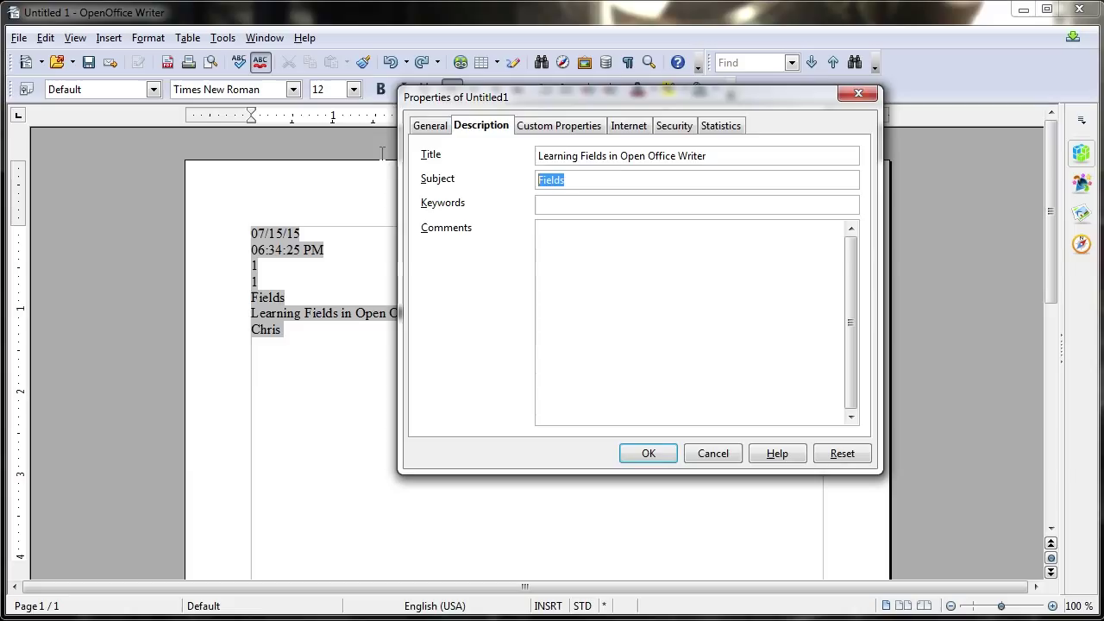
drag(443, 104, 502, 110)
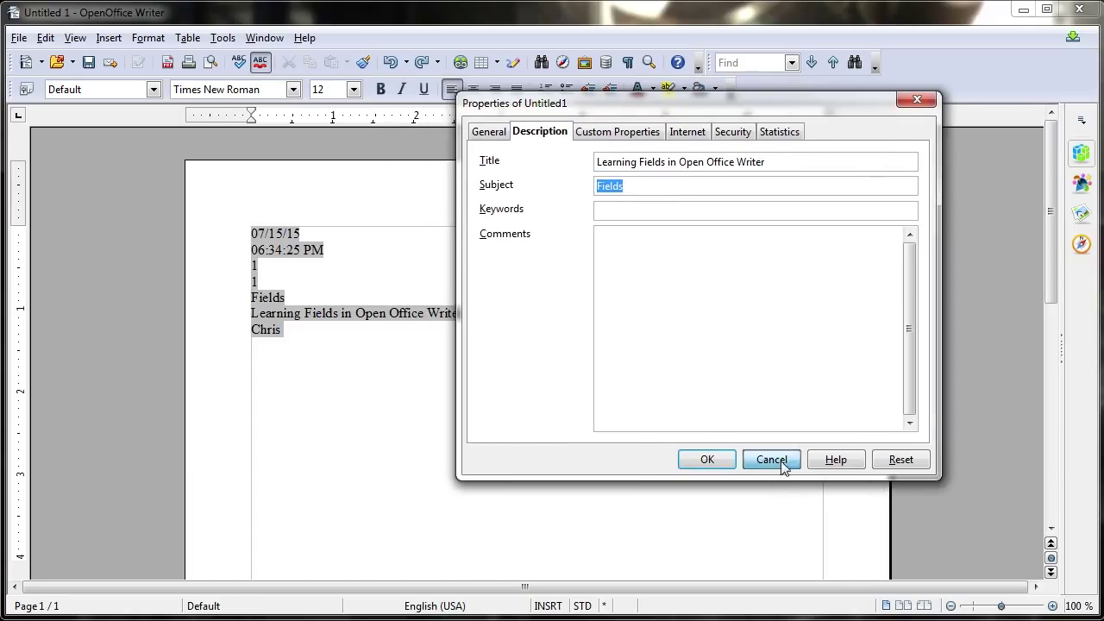
click(781, 460)
Step: Select all text and open the Fields dialog from Insert > Fields > Other
key(ctrl+a)
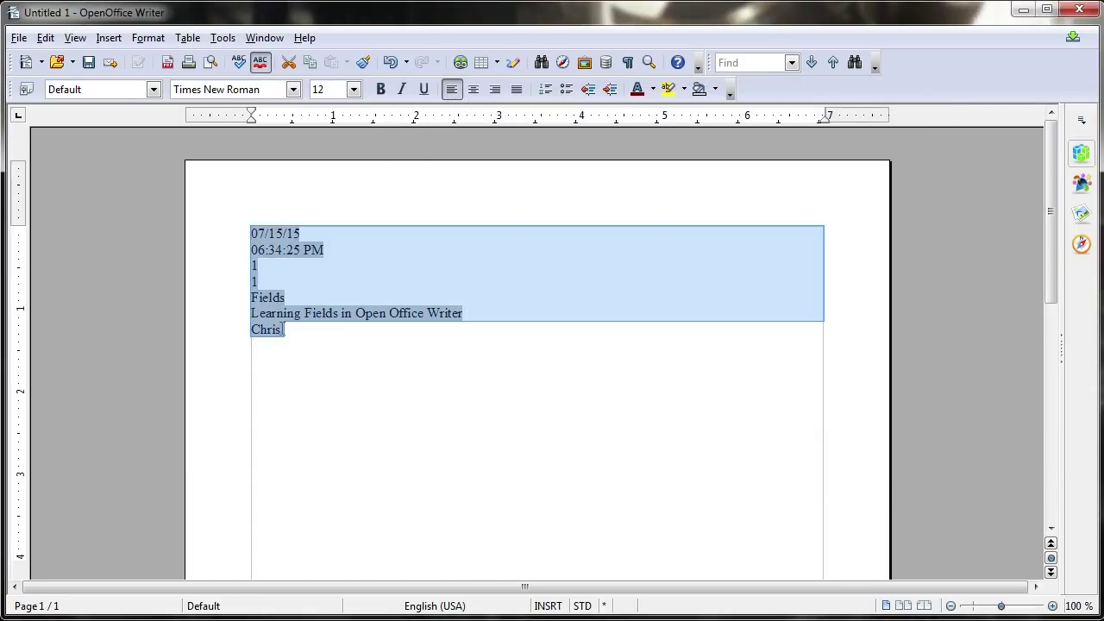
click(108, 38)
mouse_move(136, 79)
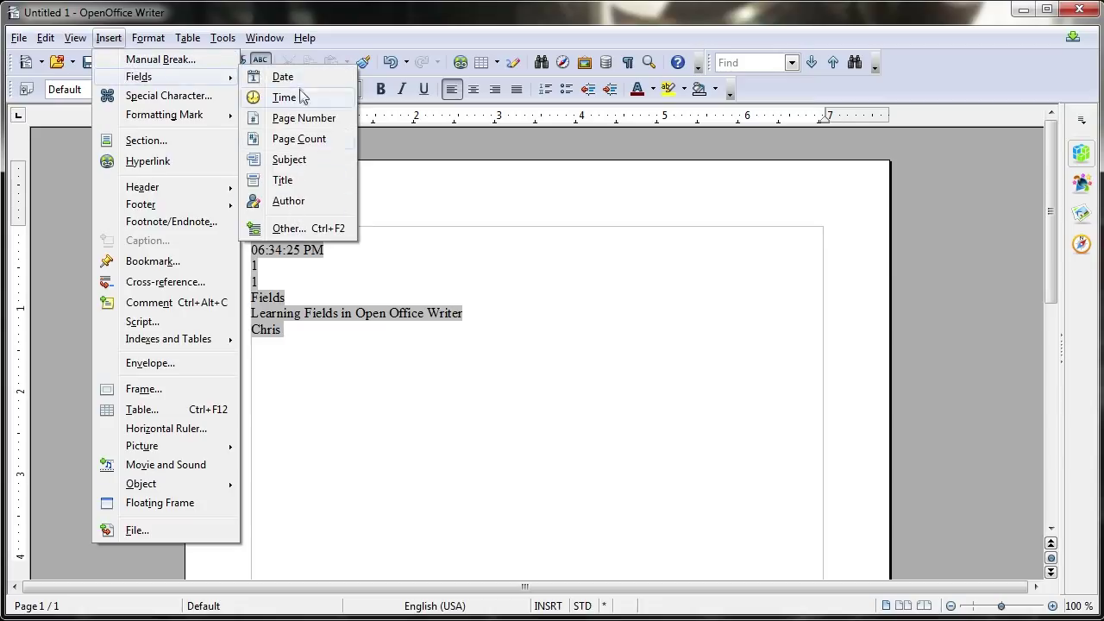
click(310, 233)
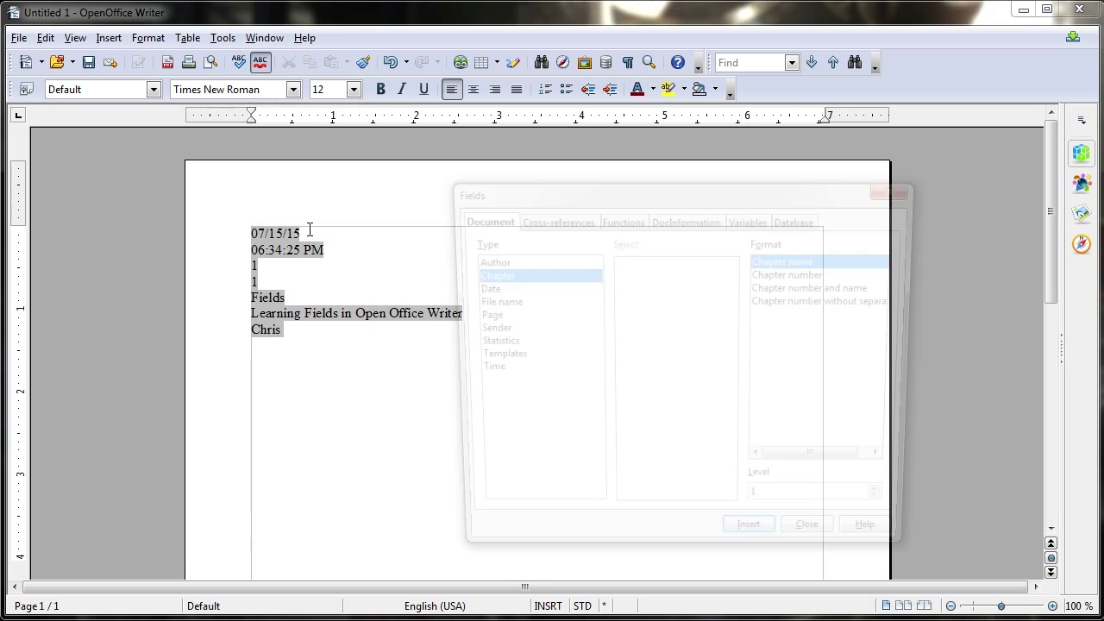
drag(529, 193, 373, 178)
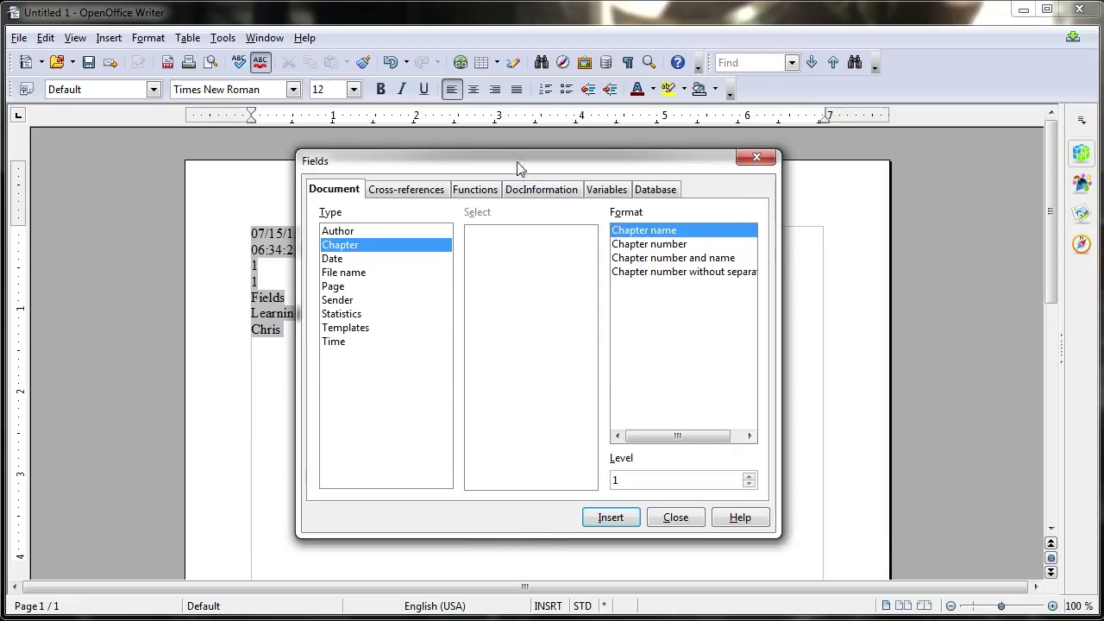
drag(517, 167, 770, 161)
click(623, 226)
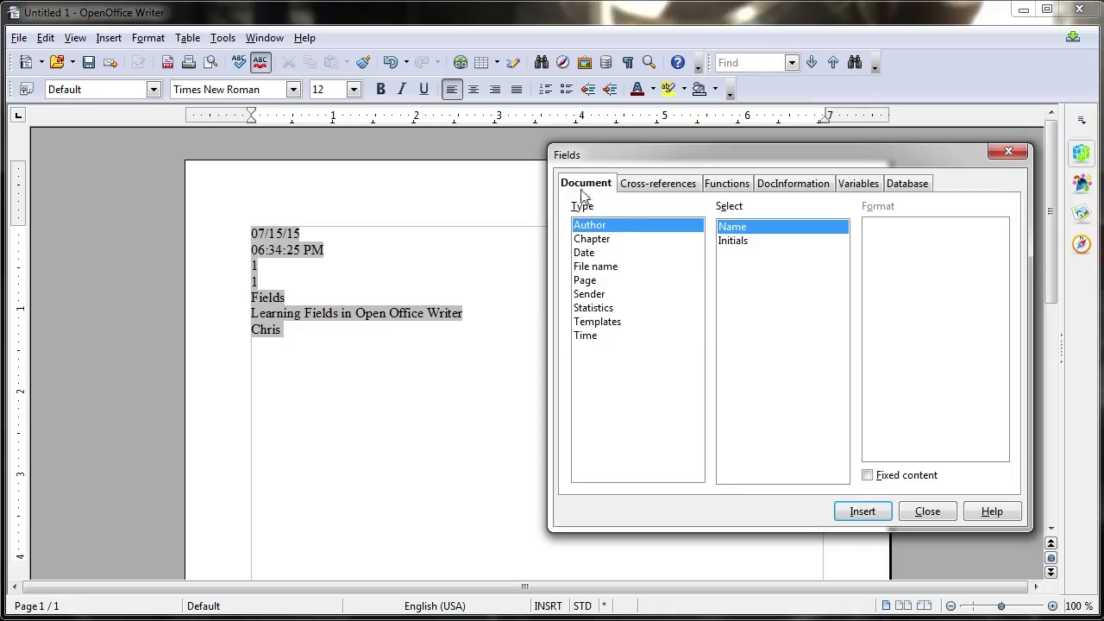
click(617, 239)
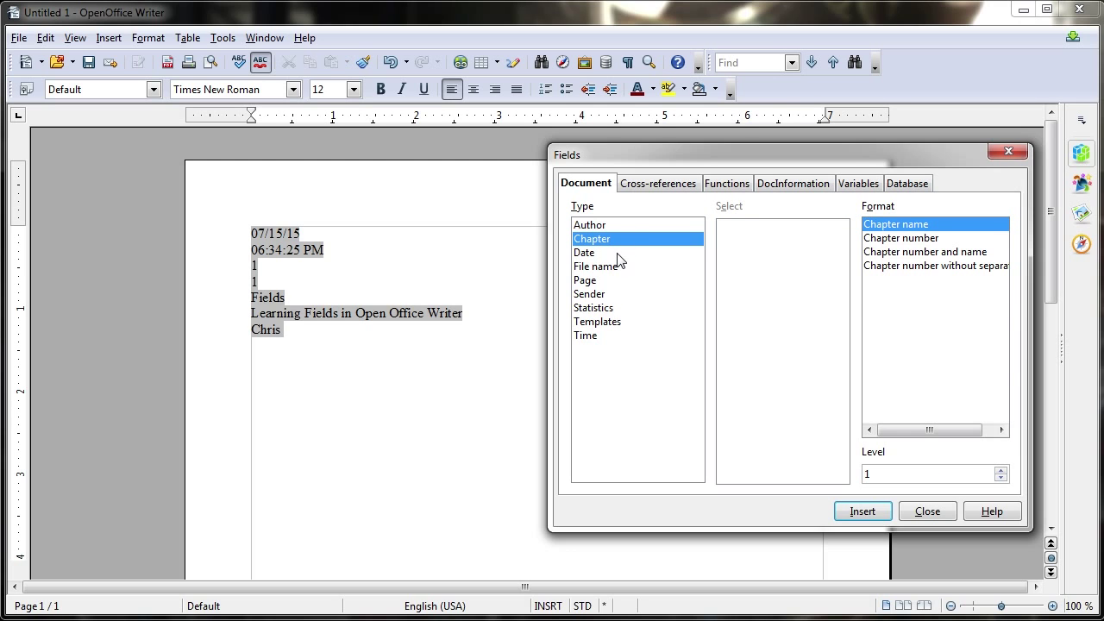
click(620, 254)
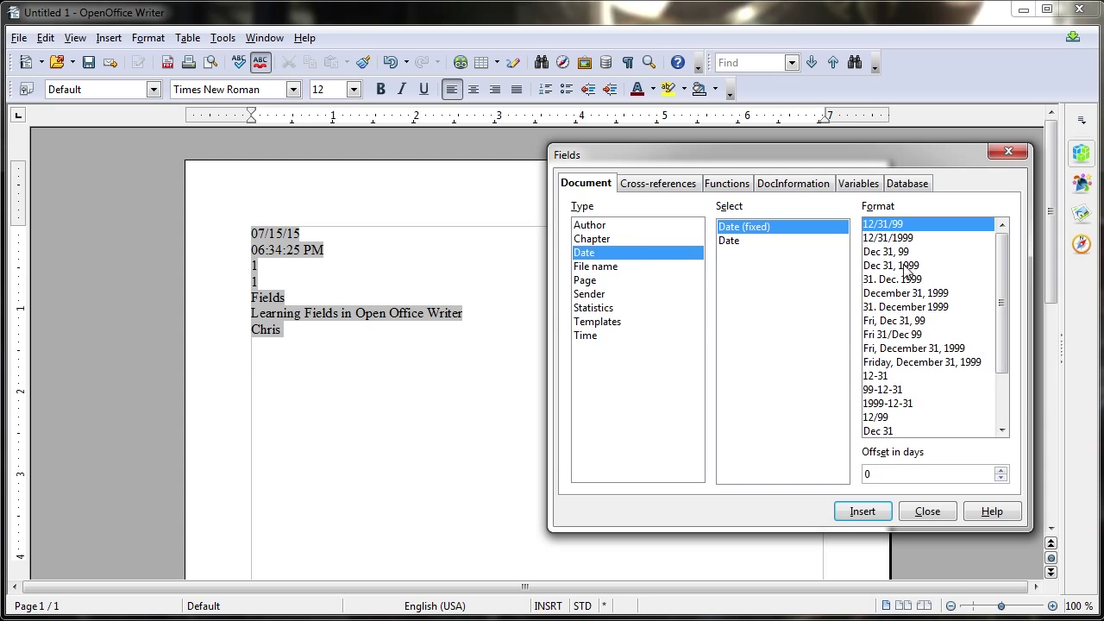
click(662, 269)
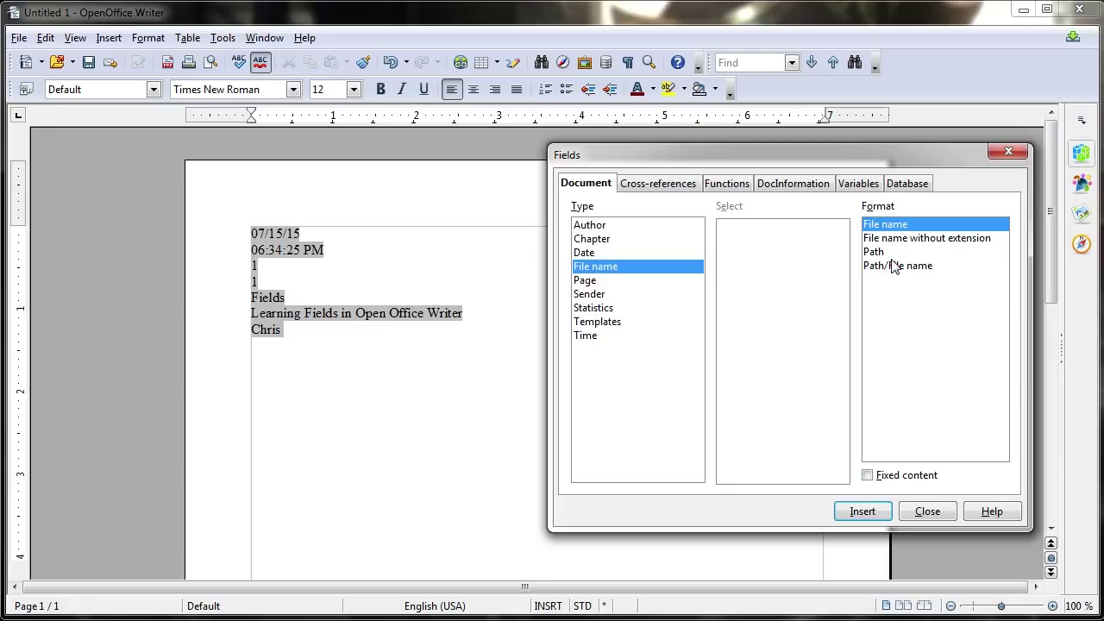
click(653, 280)
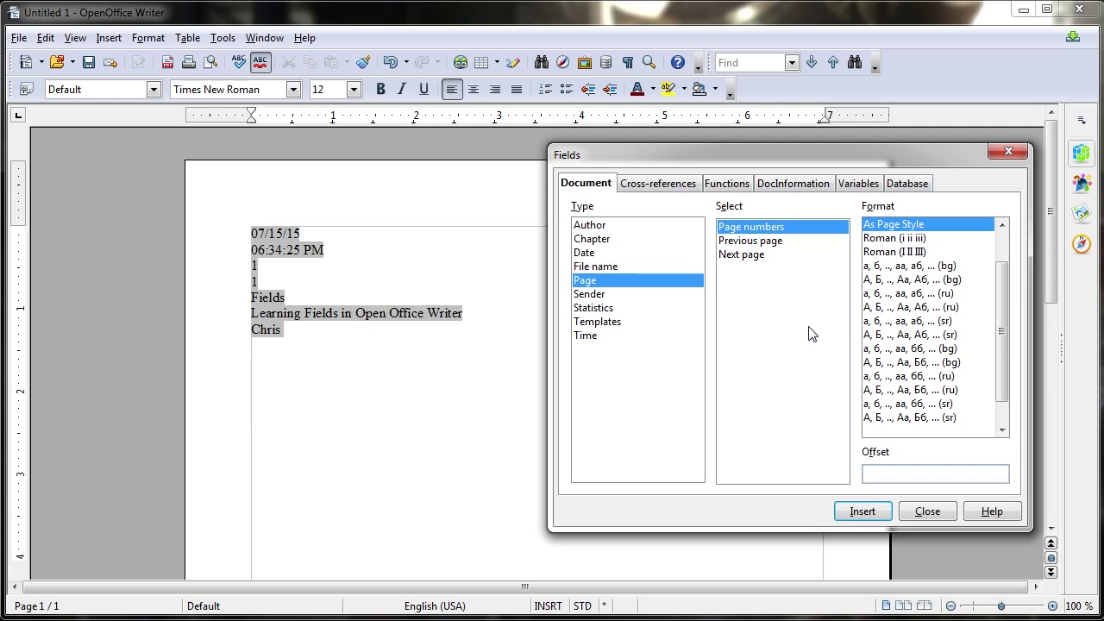
click(763, 228)
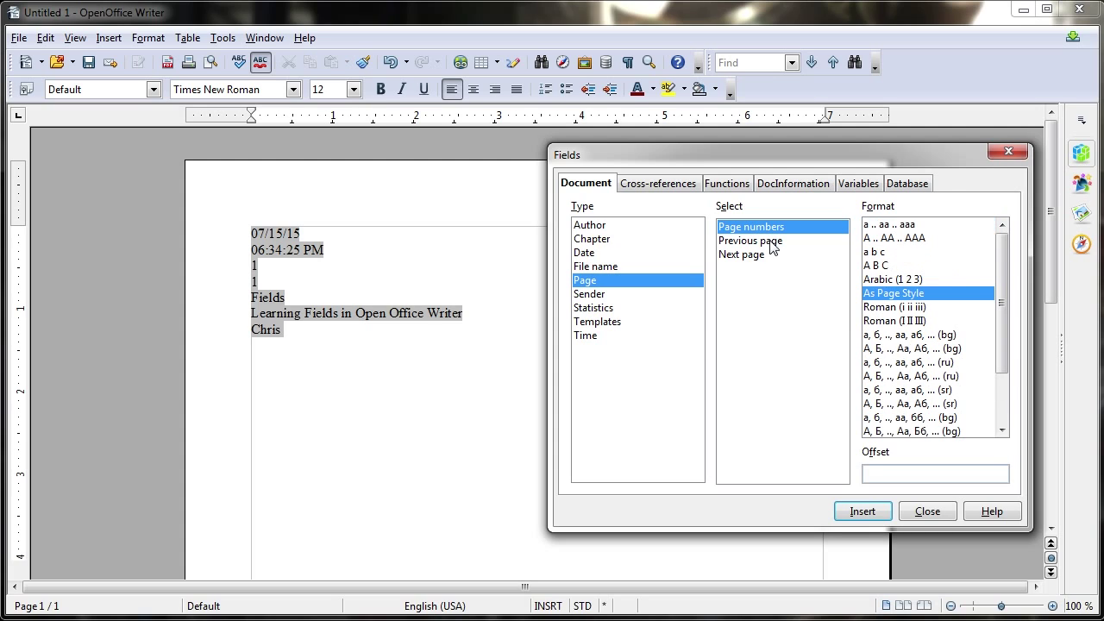
click(775, 259)
click(779, 243)
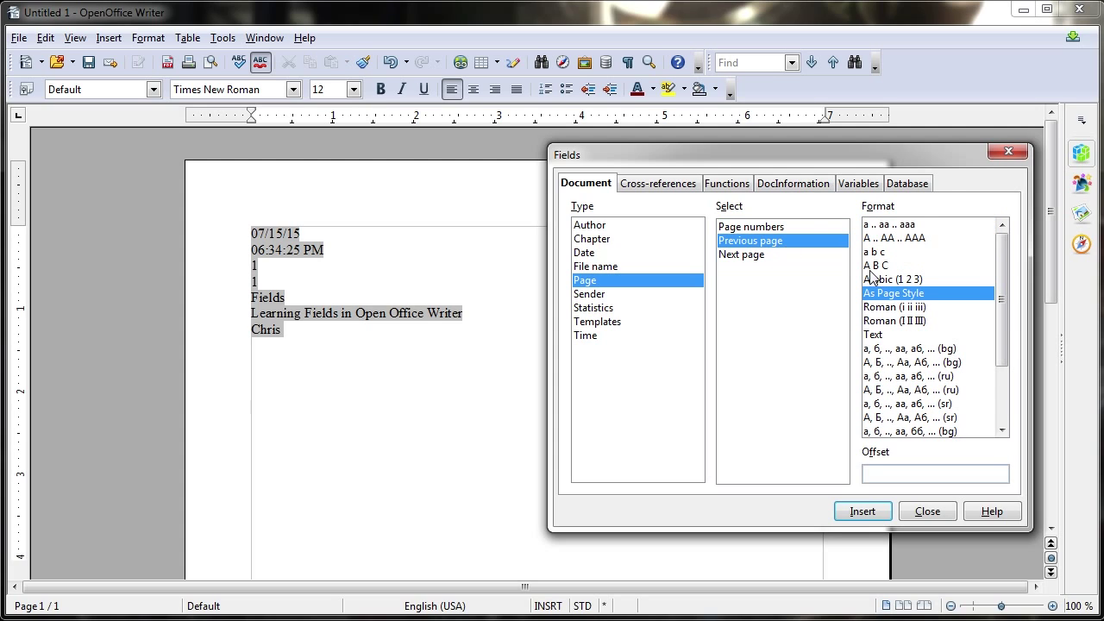
scroll(956, 352, down, 2)
scroll(970, 369, up, 2)
Step: Look through the Sender, Statistics, Templates and Time field types, then go to Cross-references
click(617, 296)
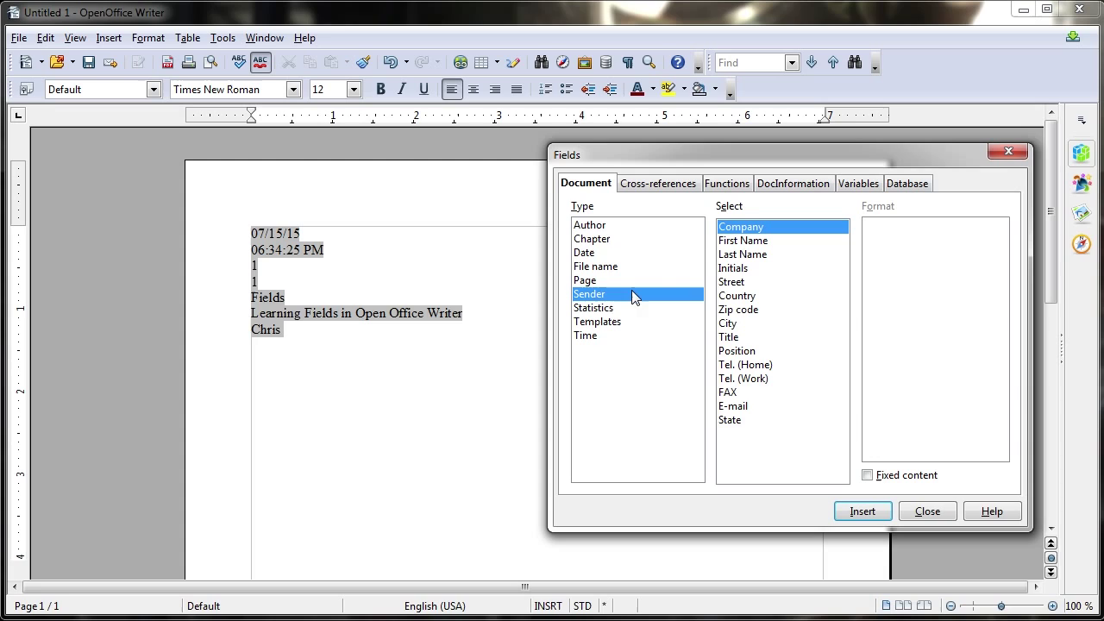
click(636, 308)
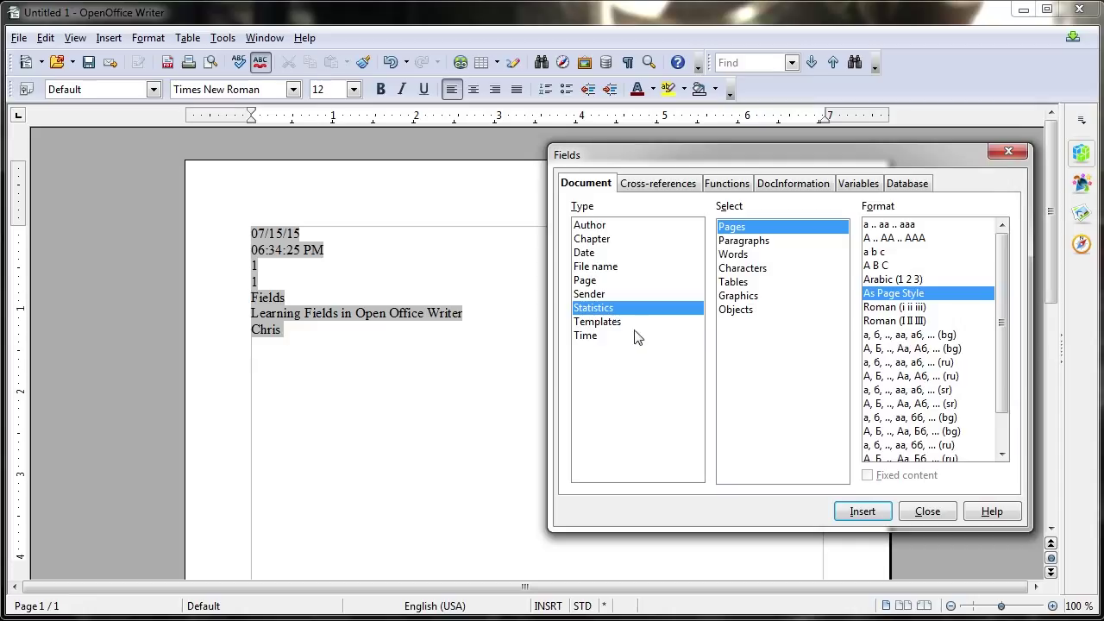
click(633, 324)
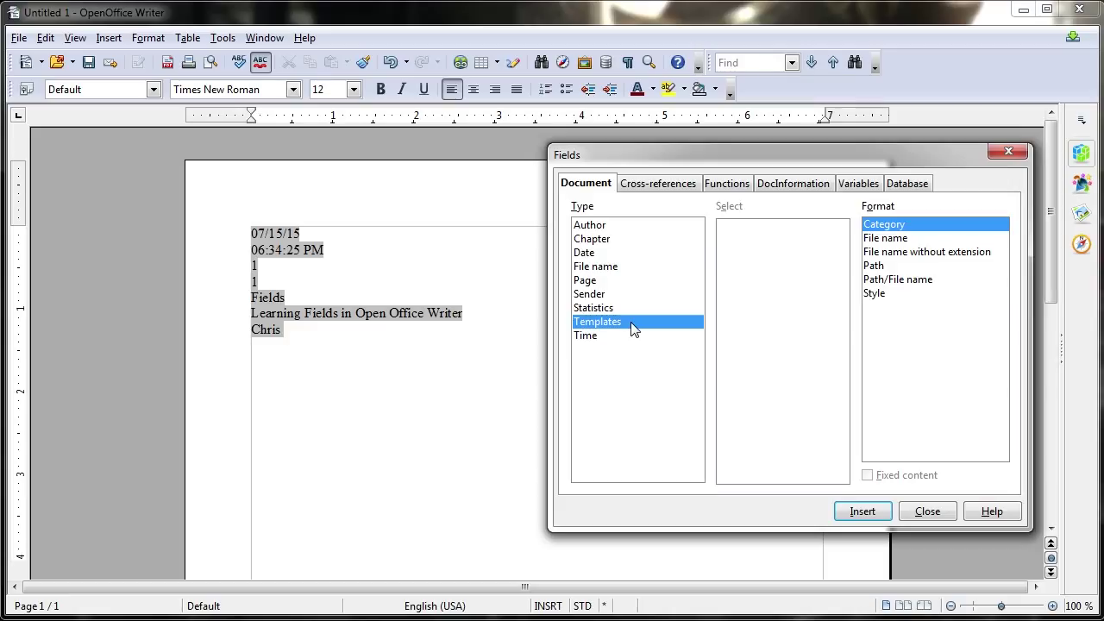
click(648, 335)
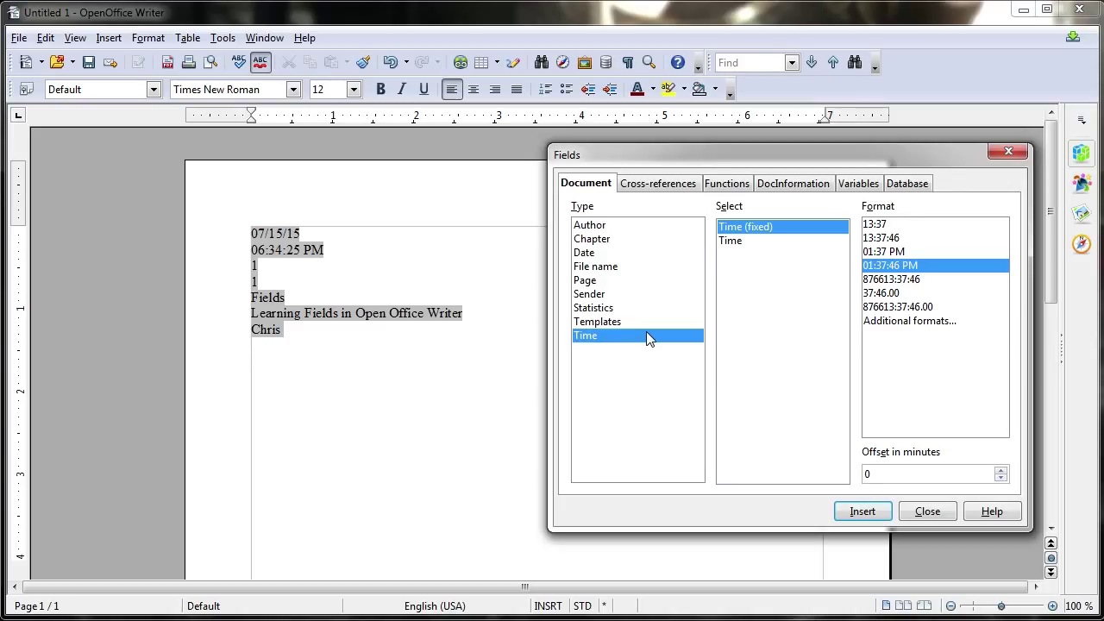
key(ctrl+Page_Down)
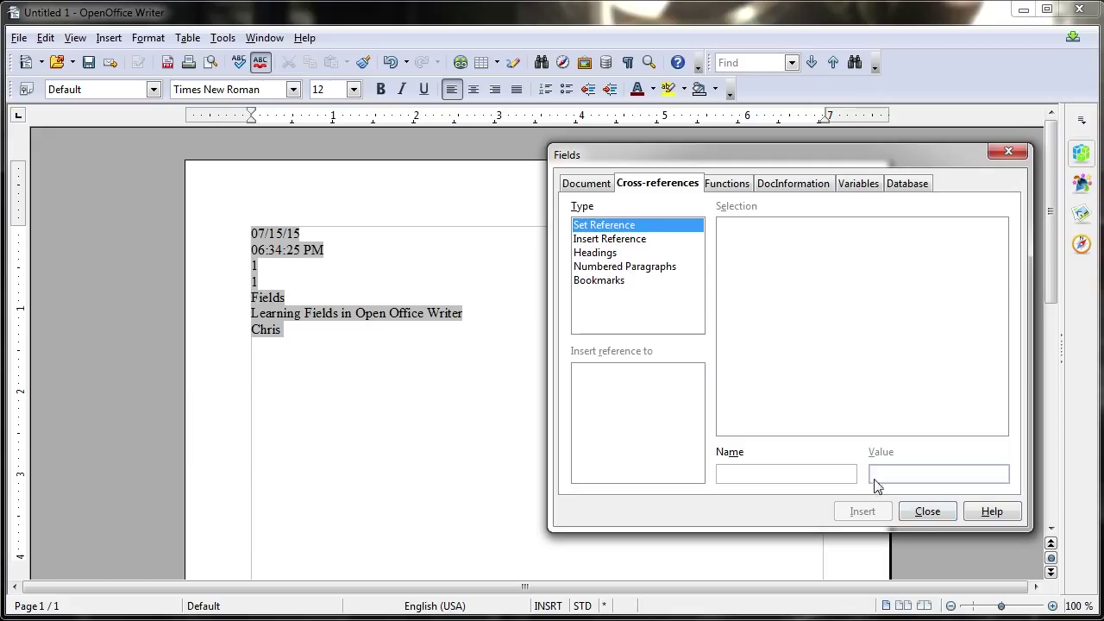
Step: Close the Fields dialog and insert a page break to start page 2
click(924, 512)
scroll(373, 356, down, 10)
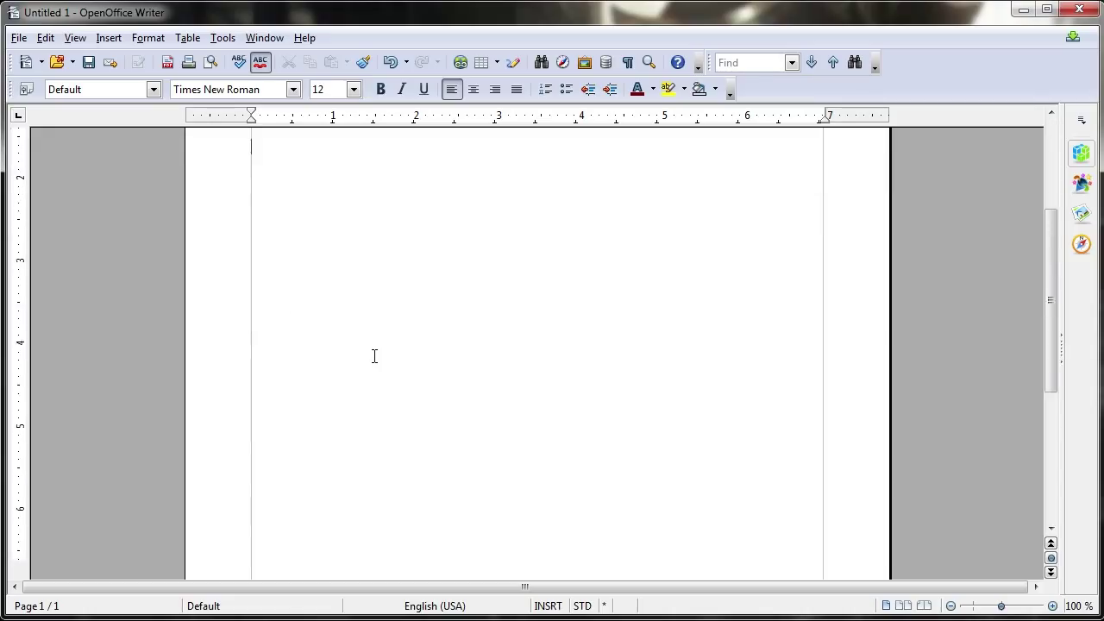
scroll(373, 356, down, 5)
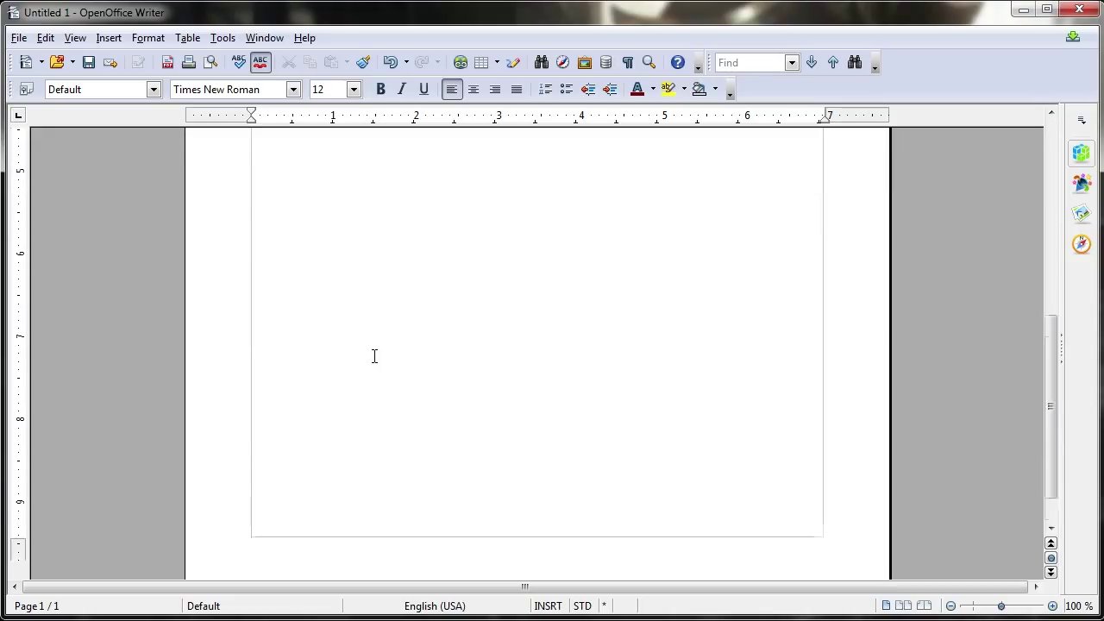
scroll(374, 355, up, 20)
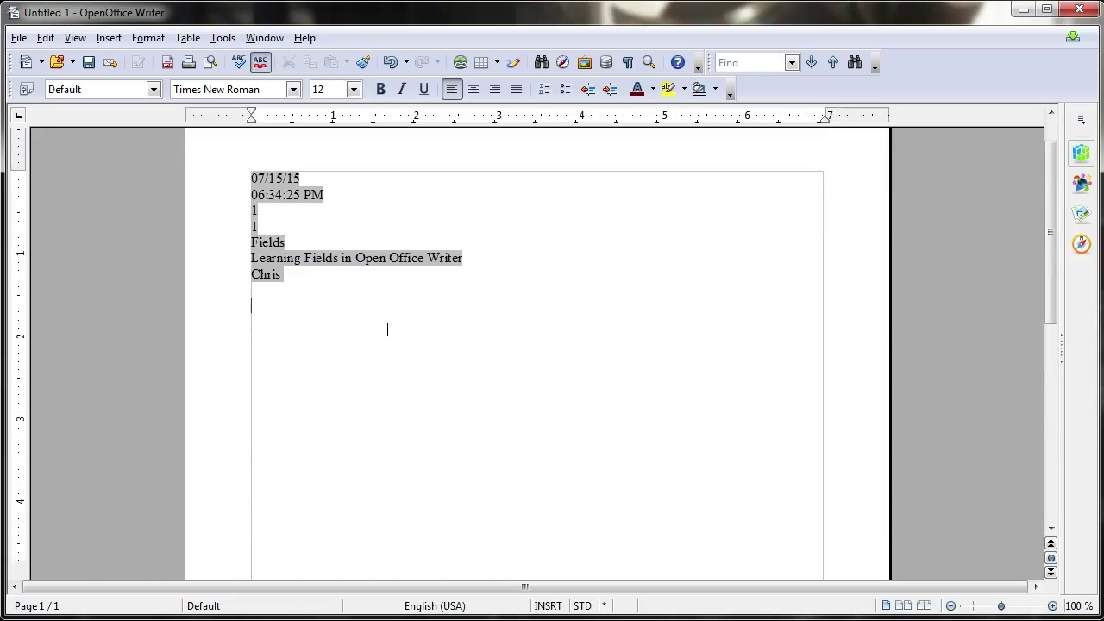
key(ctrl+Return)
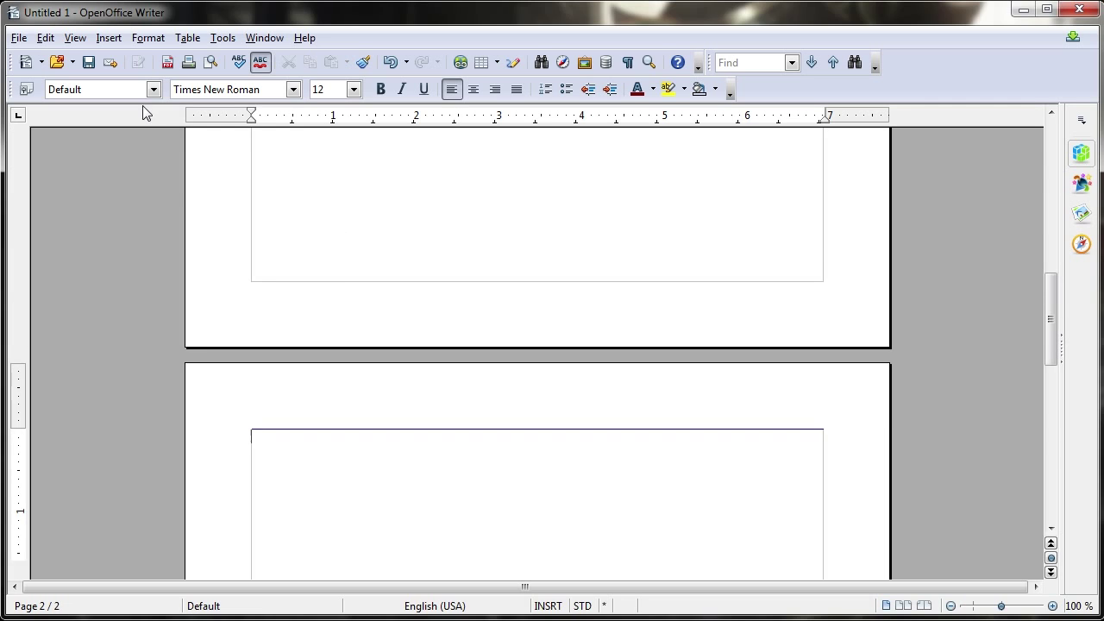
Step: Insert a bookmark named Bookmark1 at the top of page 2
scroll(226, 250, down, 5)
scroll(226, 249, down, 3)
scroll(234, 253, up, 1)
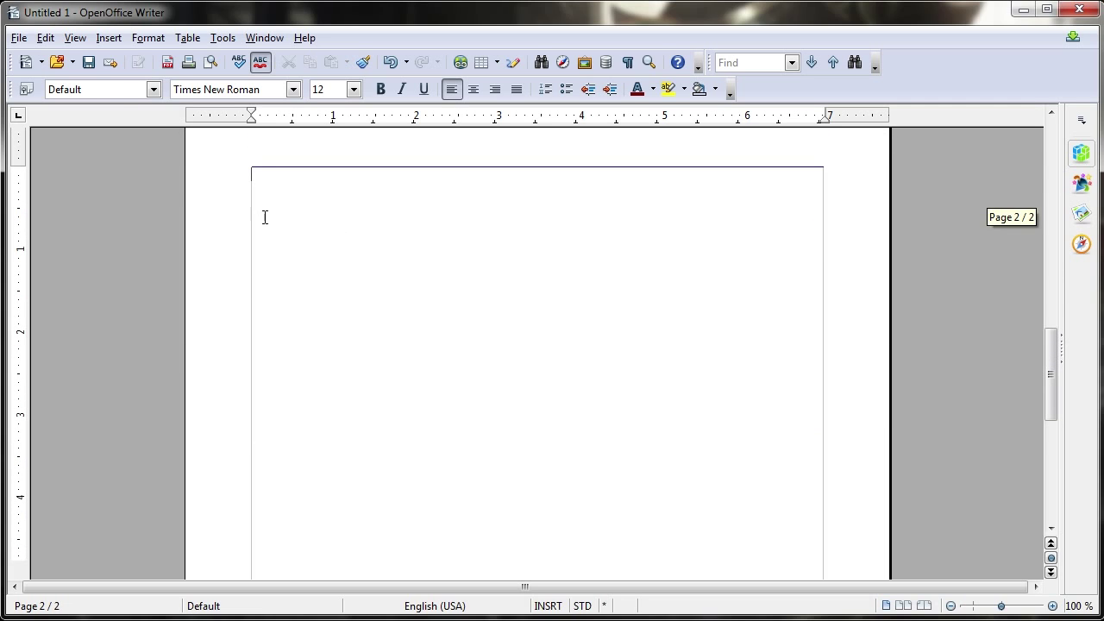
click(108, 38)
click(162, 261)
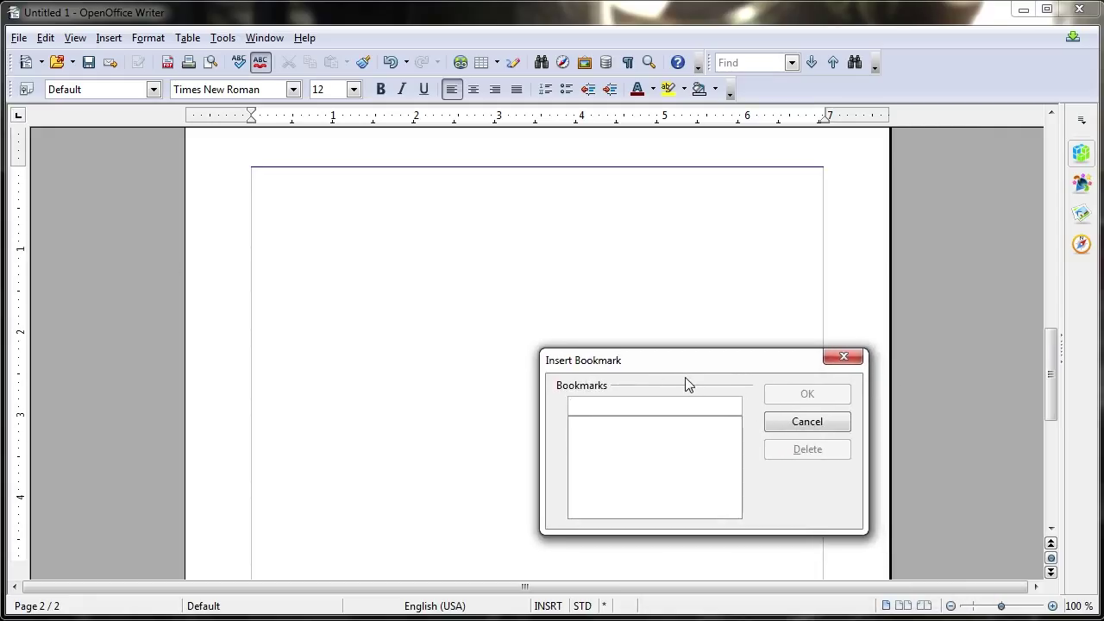
text(Bookmark1)
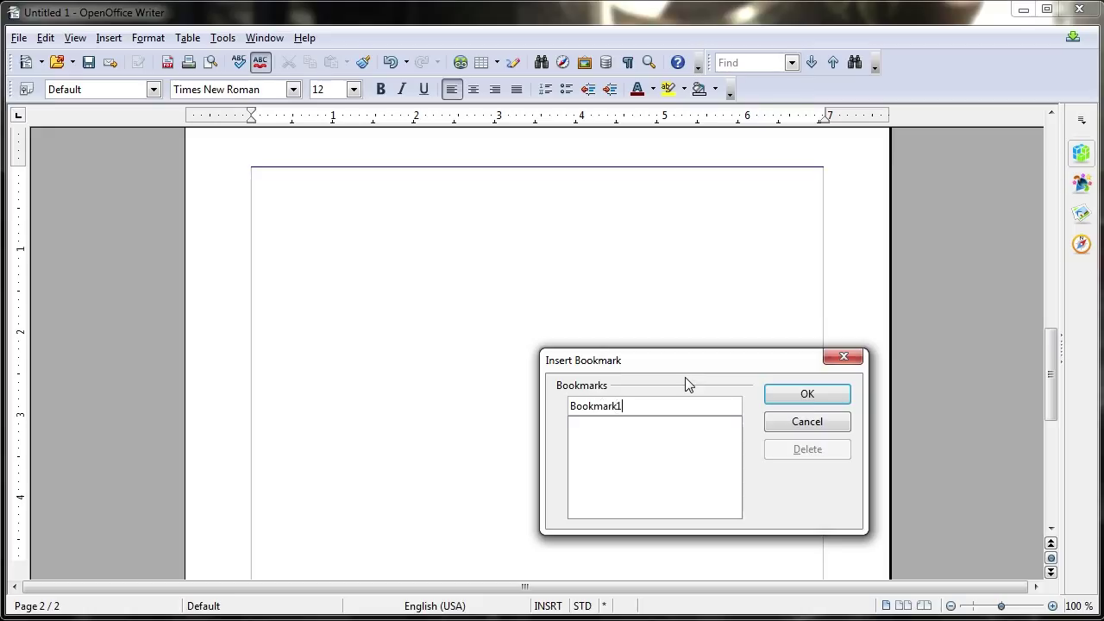
key(Return)
scroll(621, 365, up, 1)
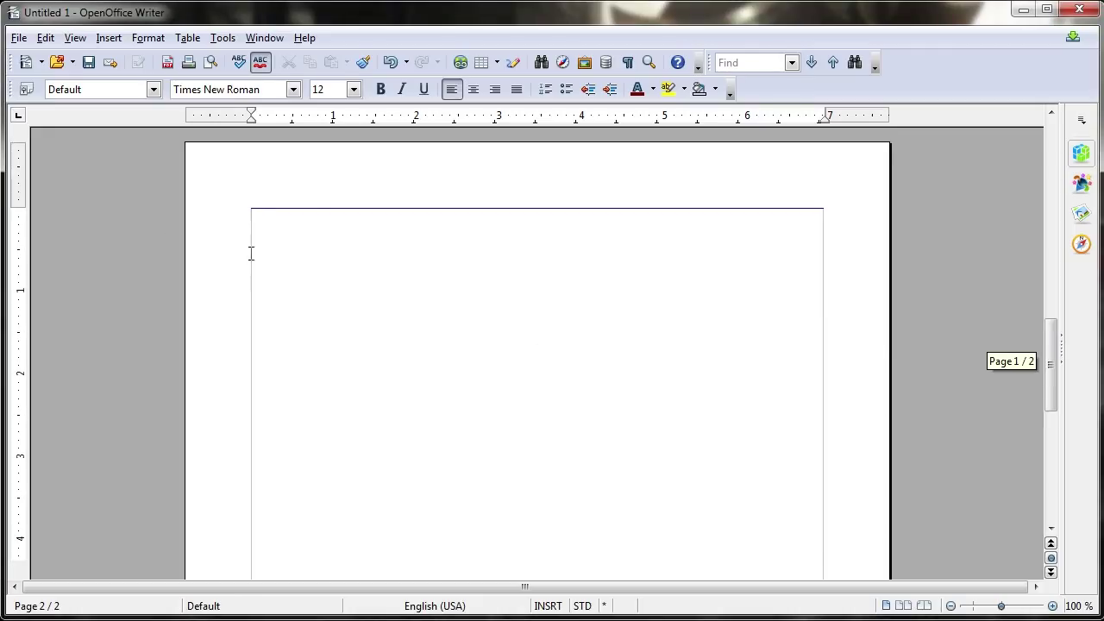
scroll(242, 202, up, 1)
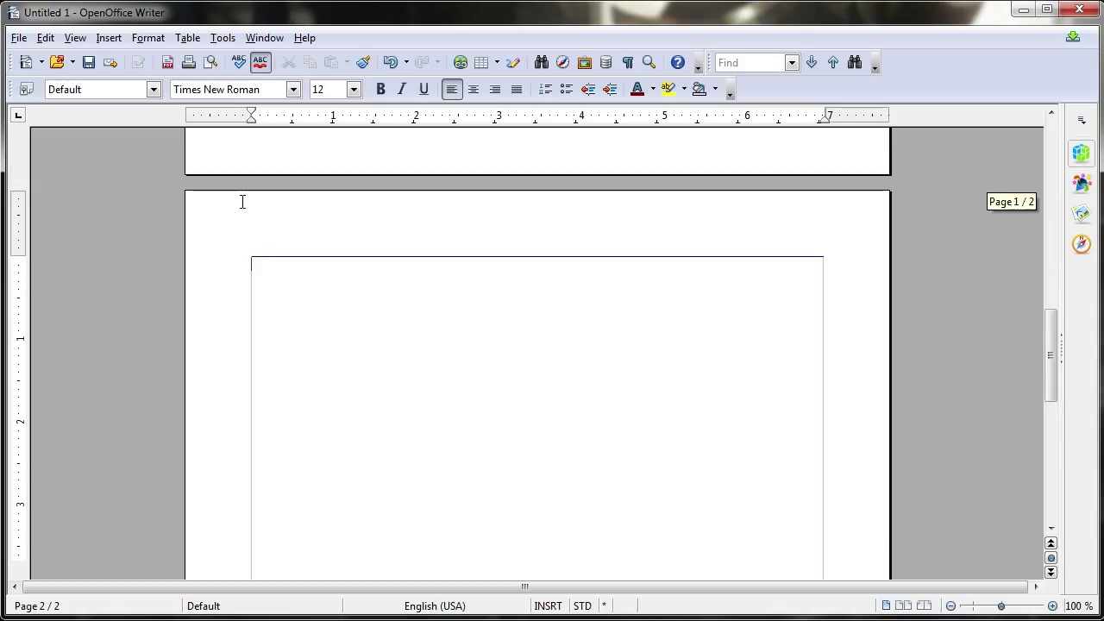
key(F5)
drag(797, 175, 884, 175)
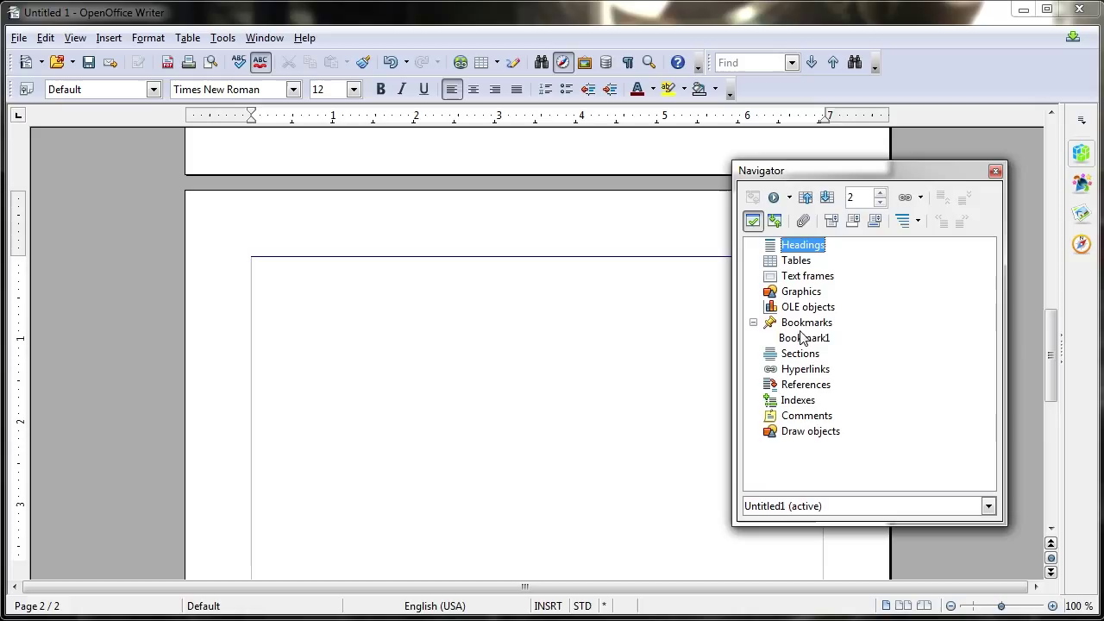
click(604, 290)
scroll(608, 286, up, 10)
scroll(608, 285, up, 3)
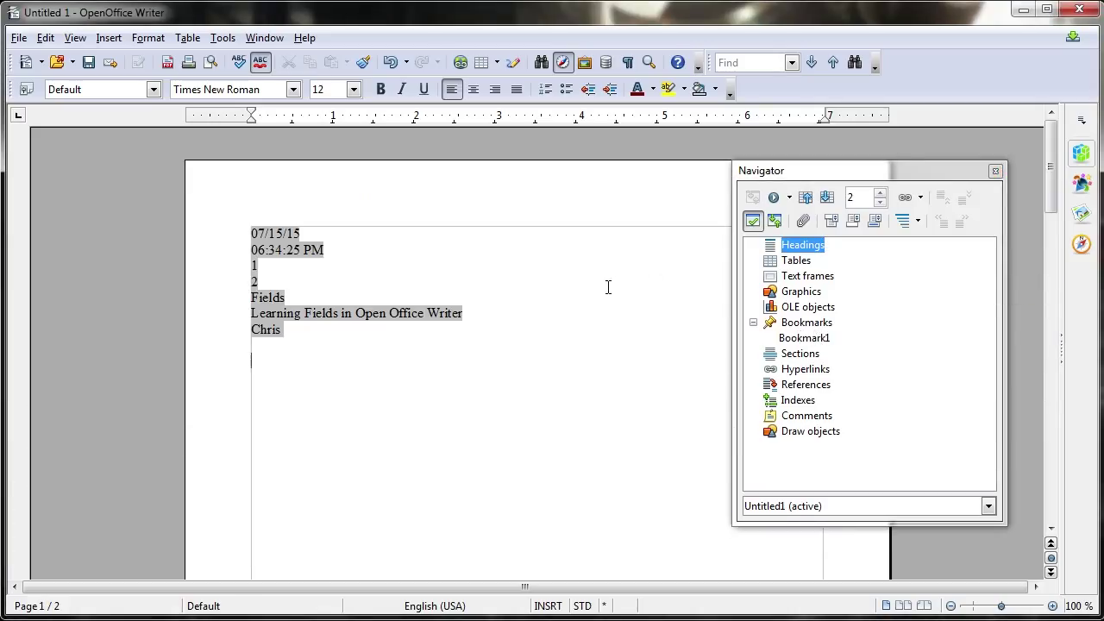
double_click(794, 341)
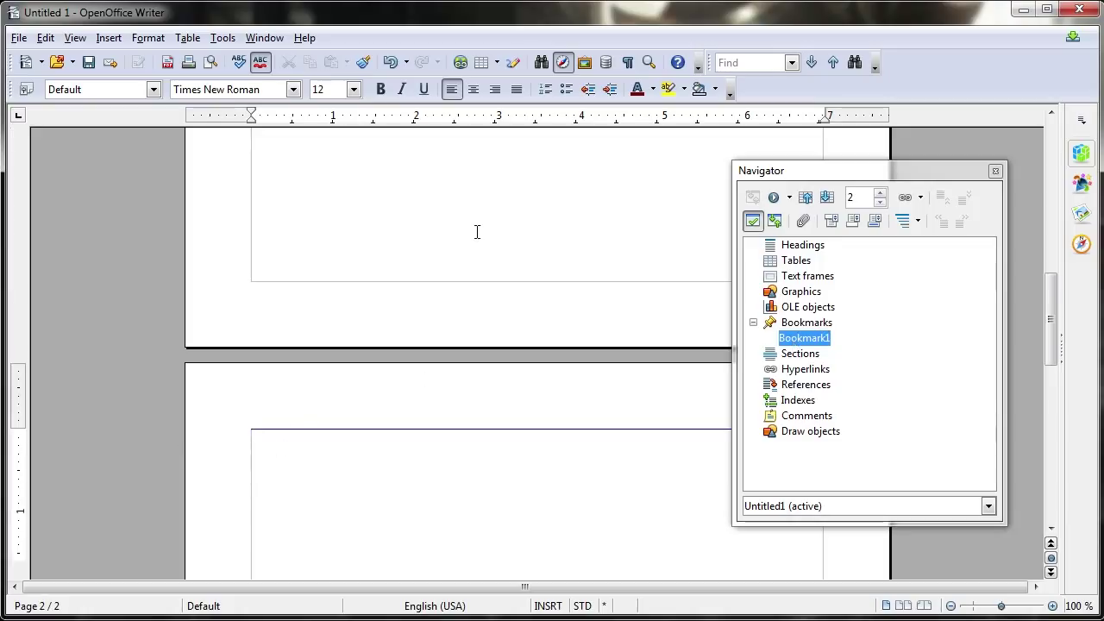
Step: Close the Navigator and set up a Bookmarks cross-reference to Bookmark1 in Page format
key(F5)
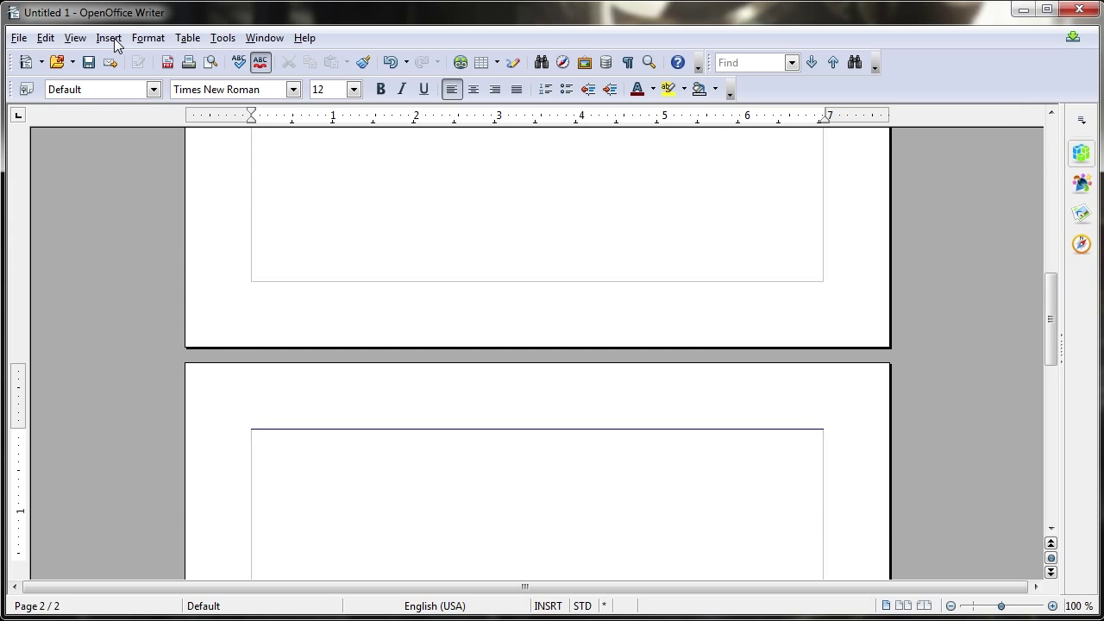
click(116, 42)
click(299, 223)
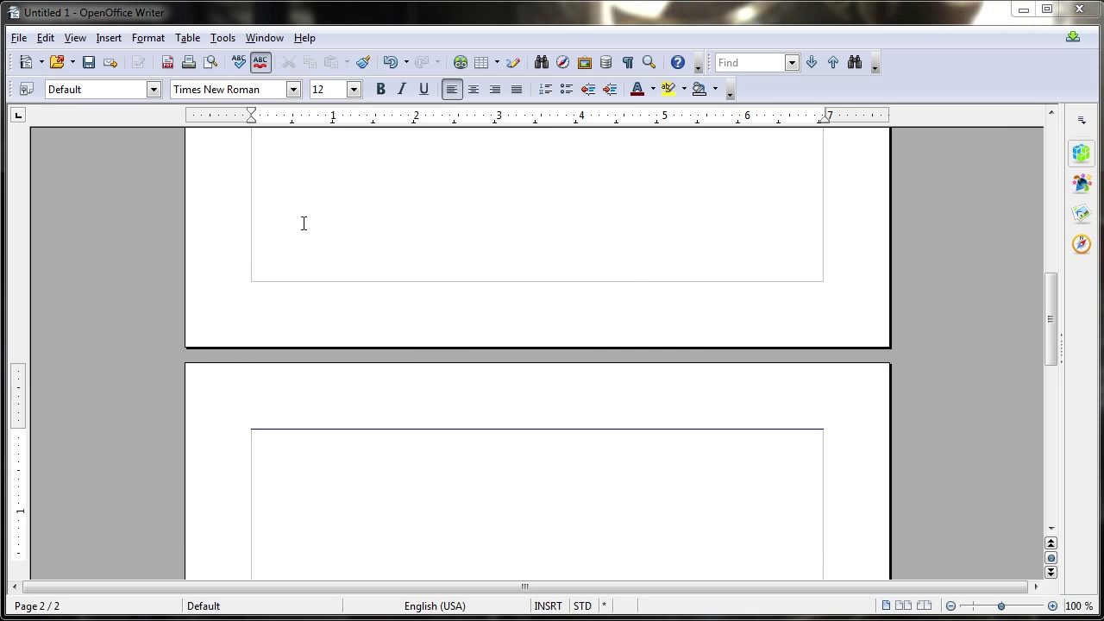
drag(653, 164, 599, 172)
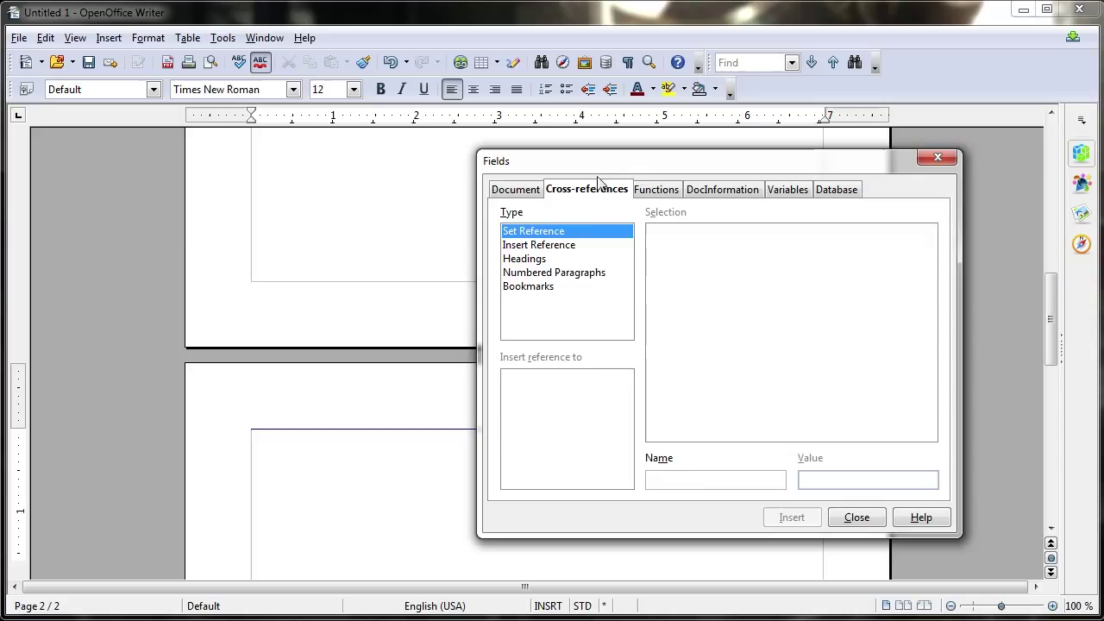
click(555, 290)
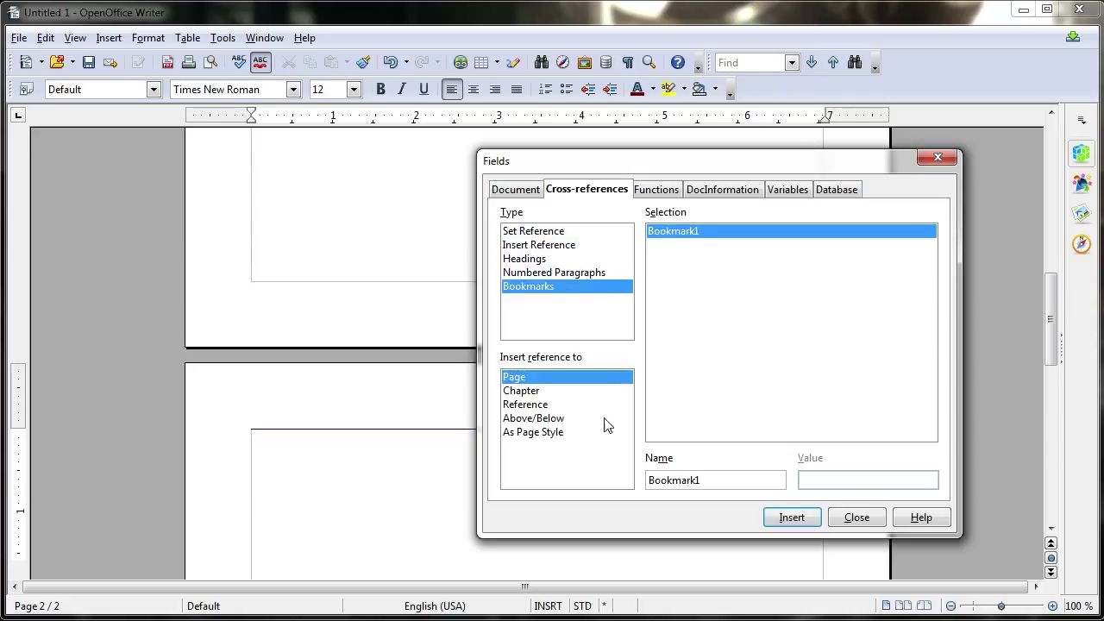
click(559, 390)
key(Down)
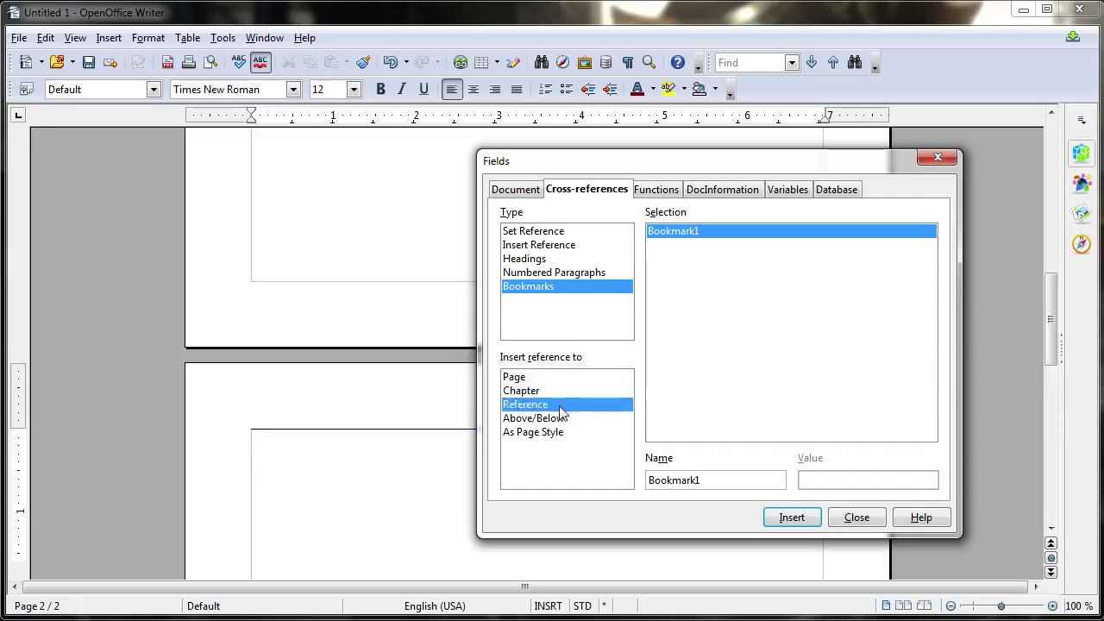
key(Down)
click(560, 377)
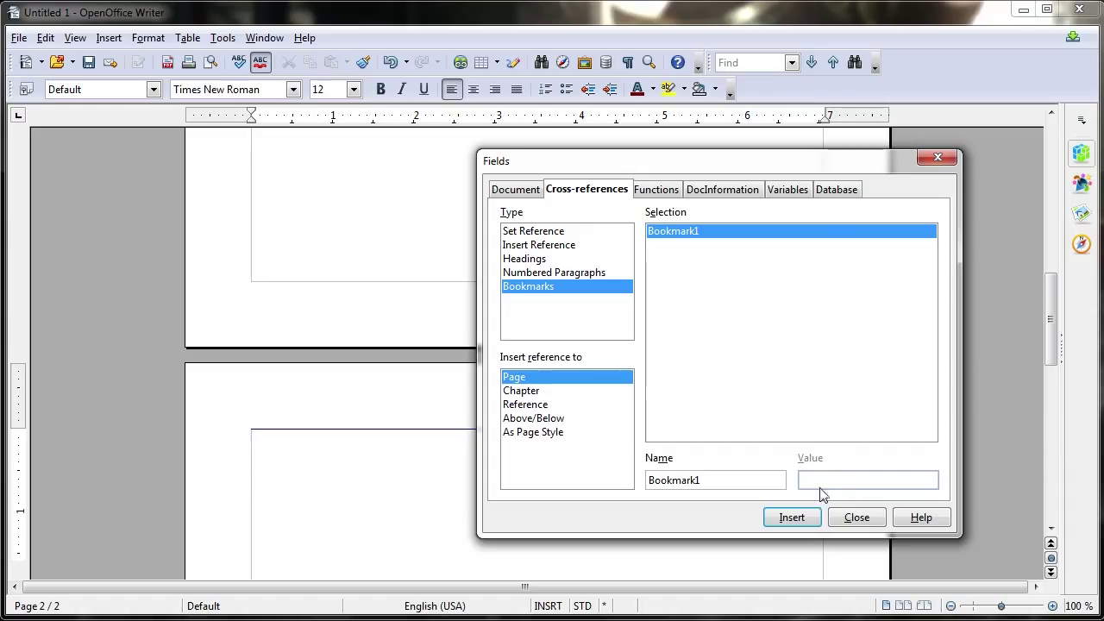
Step: Insert the Bookmark1 page reference below the page 1 fields and at the top of page 2
click(336, 458)
scroll(336, 387, up, 15)
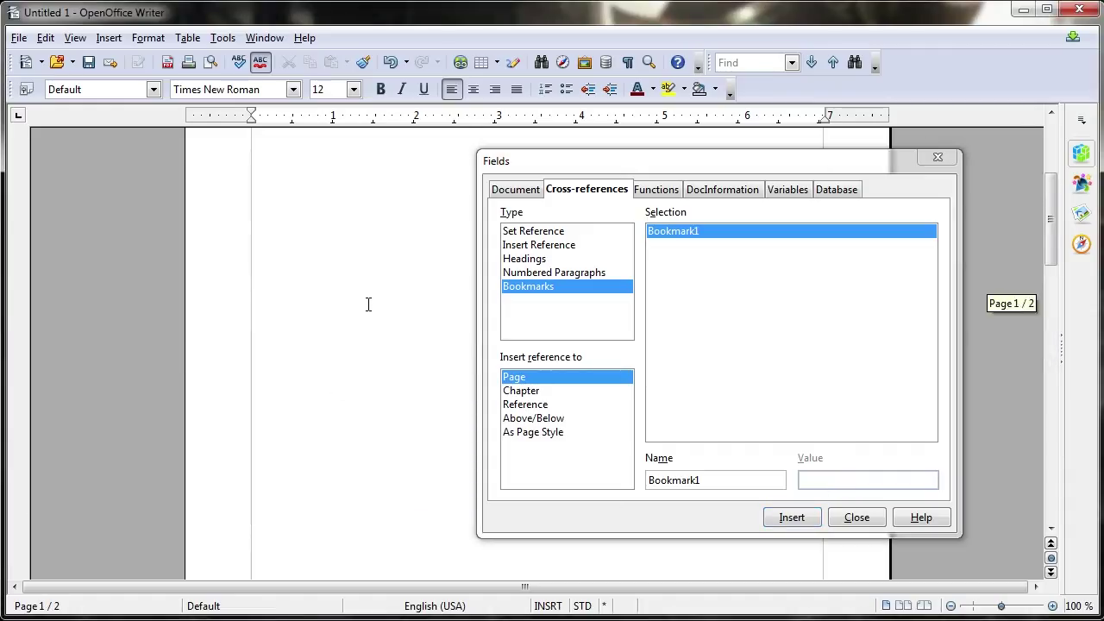
click(791, 517)
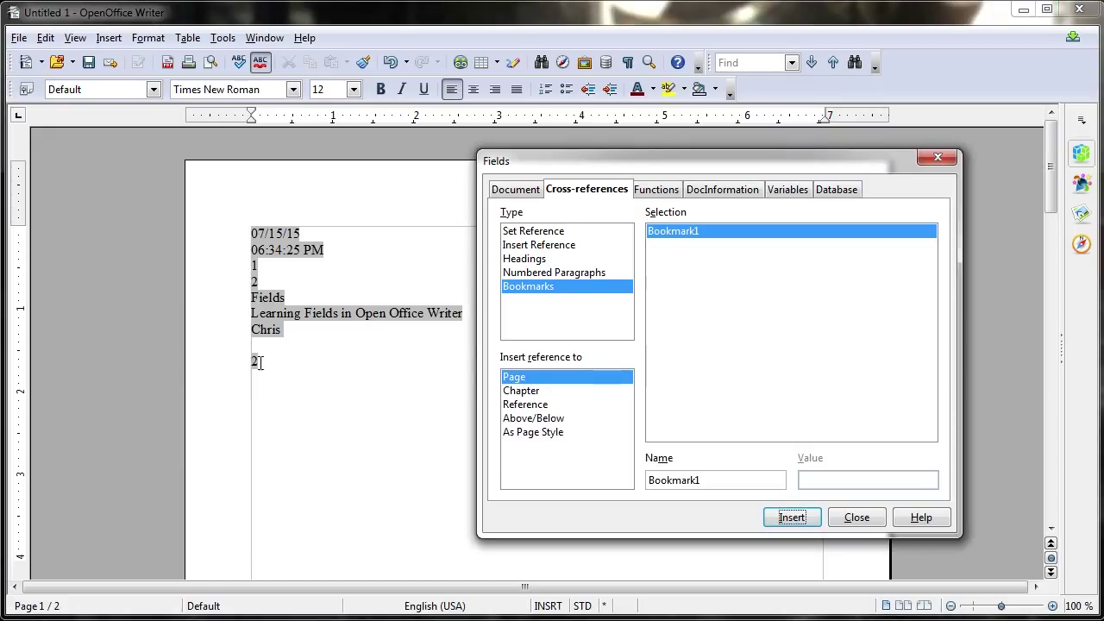
click(380, 382)
scroll(377, 380, down, 10)
scroll(352, 309, up, 5)
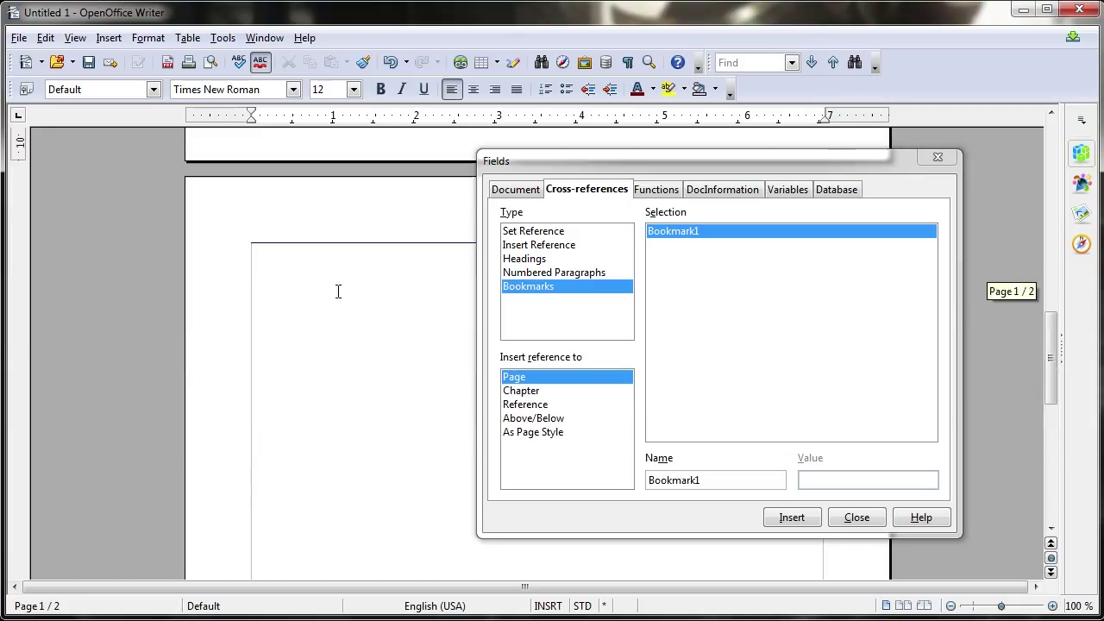
click(791, 517)
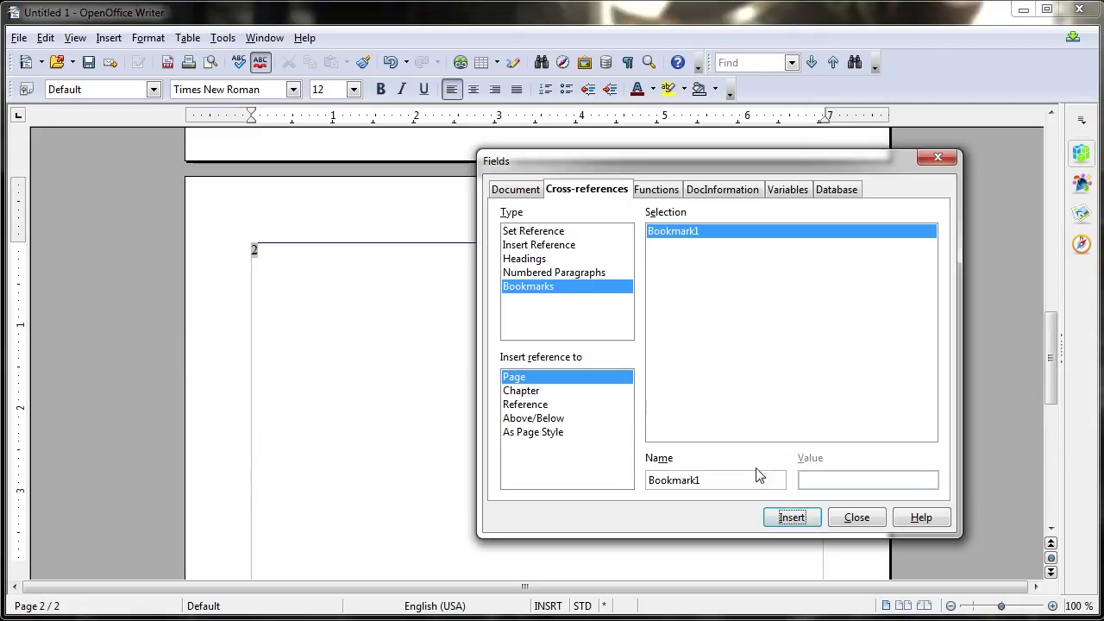
click(638, 190)
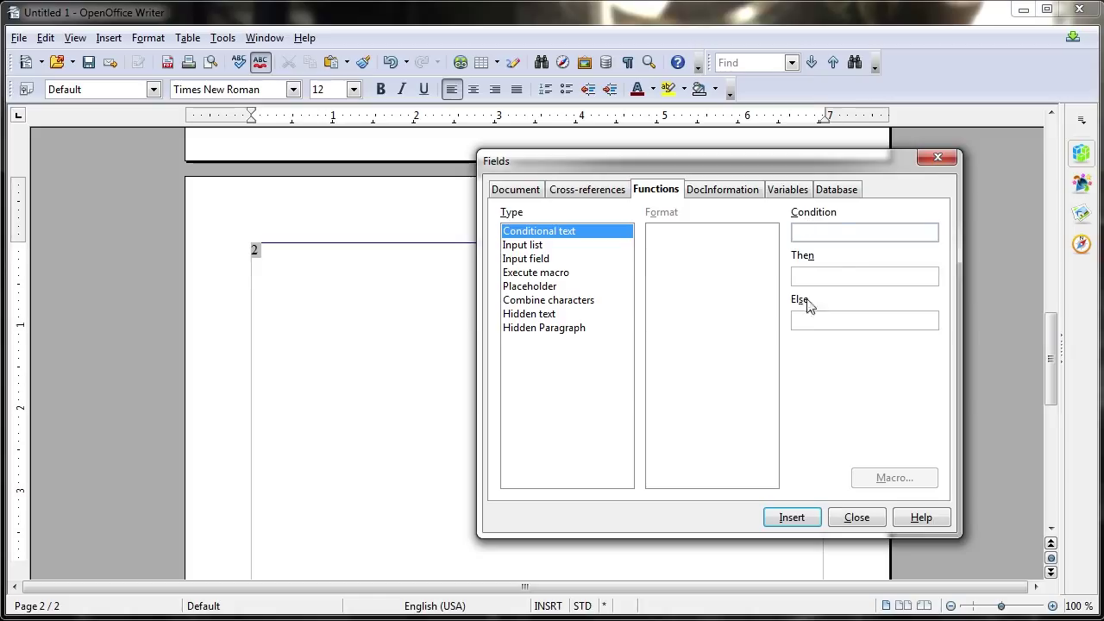
Step: Write a user_firstname==Chris condition with Then 5, Else 3, and insert it below the 2
click(843, 237)
text(user_firstname)
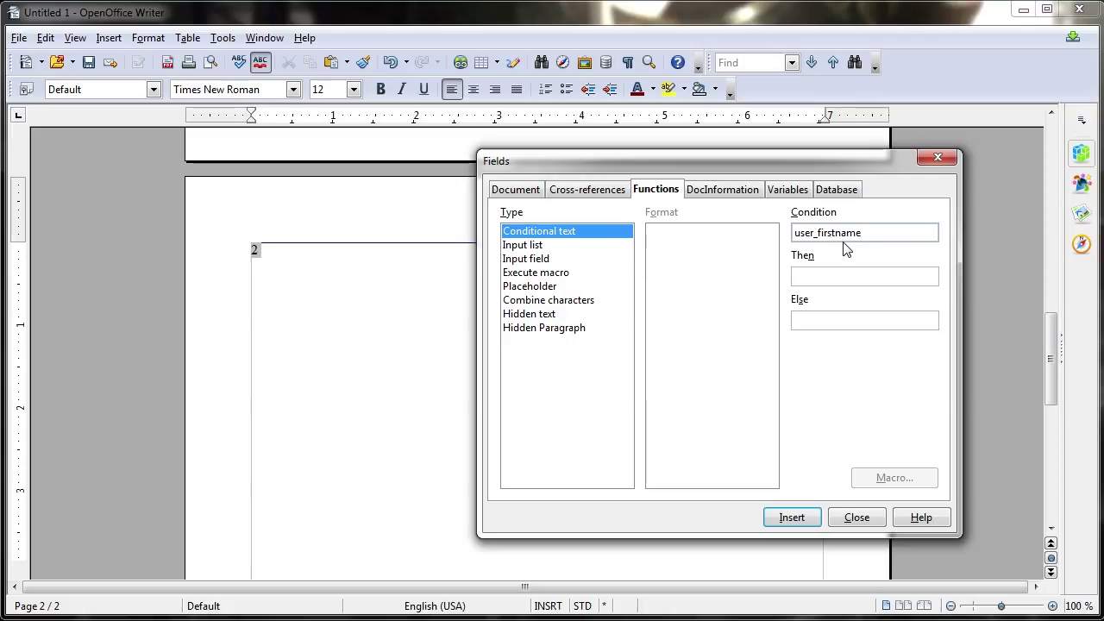
text(==)
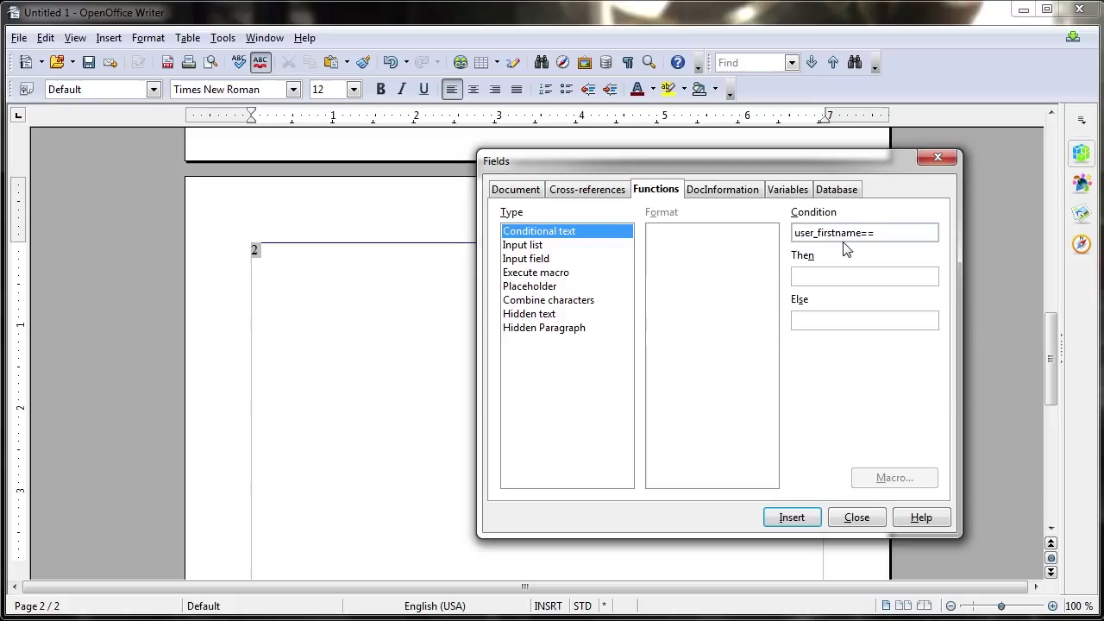
text(Chris)
key(Tab)
text(5)
text(3)
click(240, 278)
key(Return)
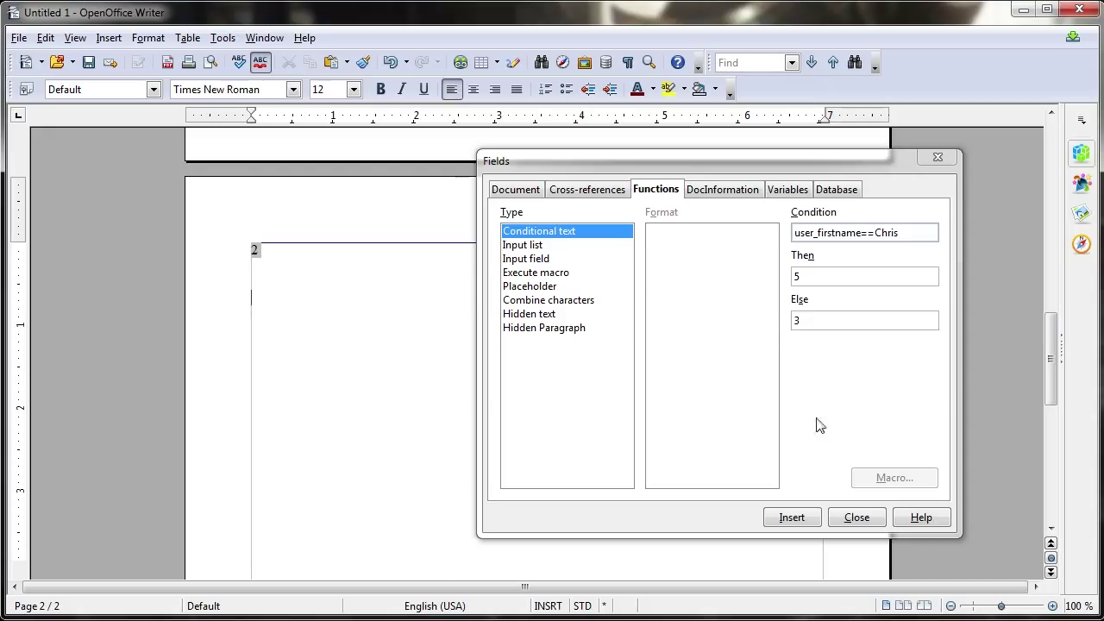
click(791, 517)
Step: Correct the condition's name to Chris" and insert a second conditional text field
double_click(877, 232)
text(chri)
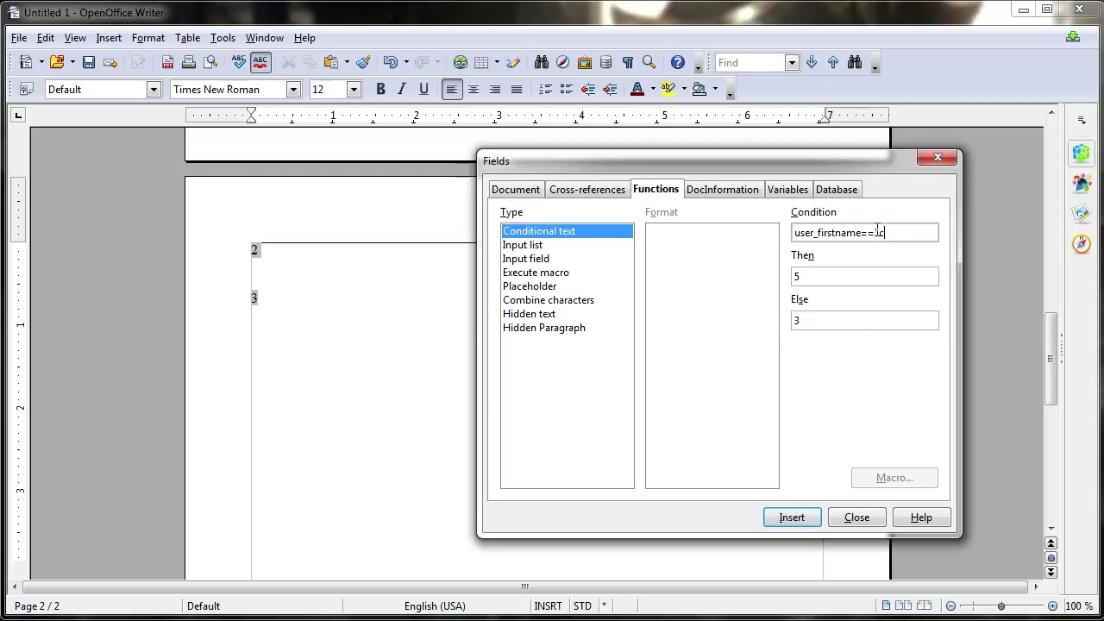
key(BackSpace)
key(BackSpace)
key(BackSpace)
key(BackSpace)
text(Chr)
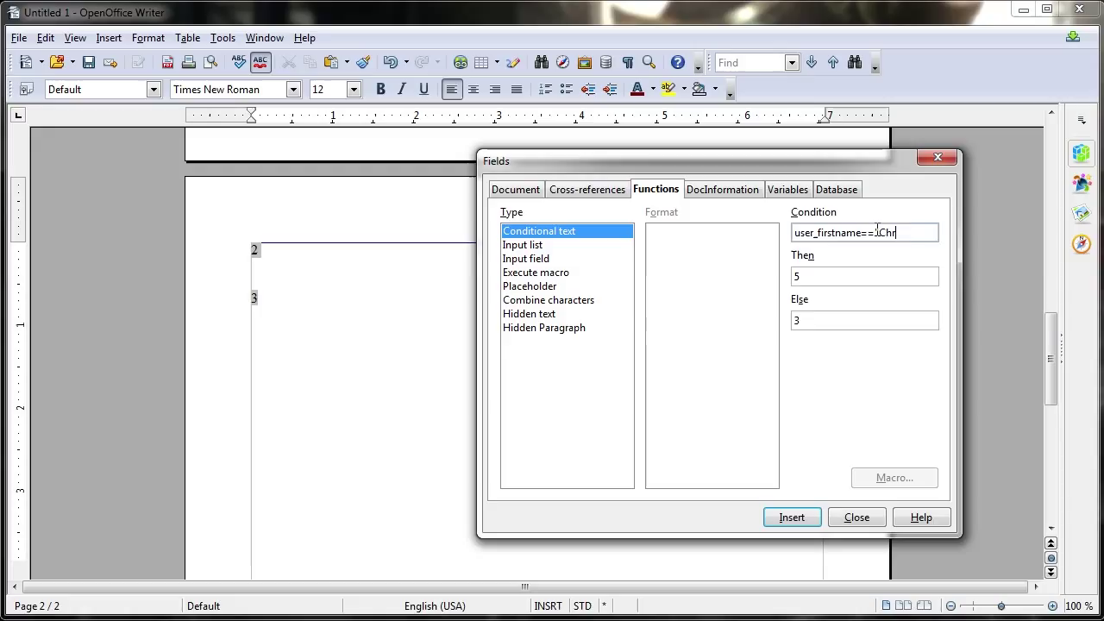
text(is")
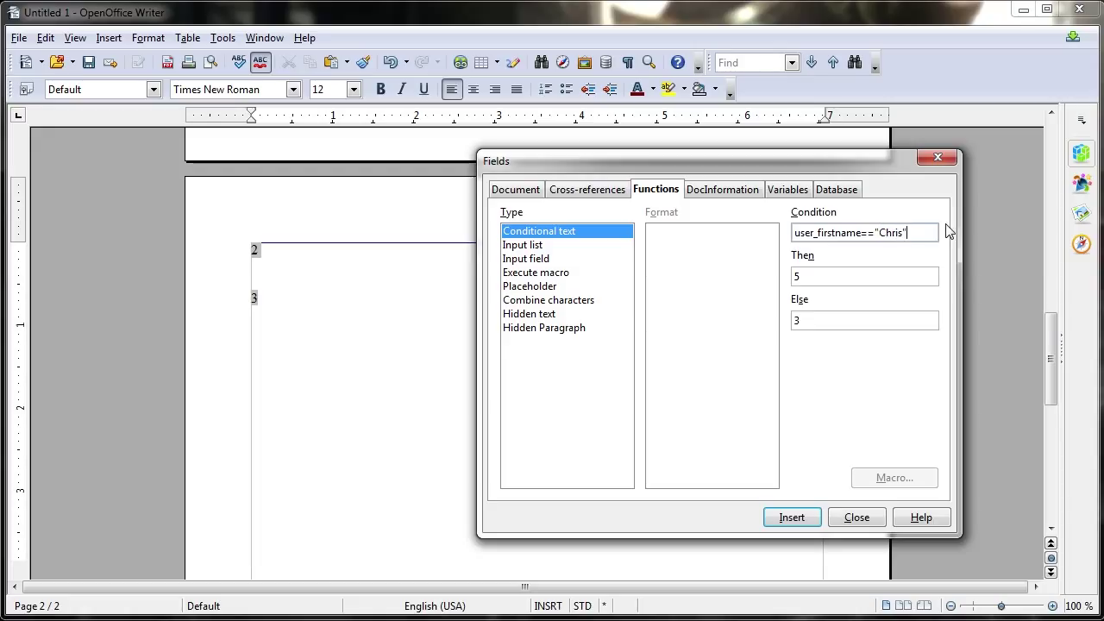
click(283, 312)
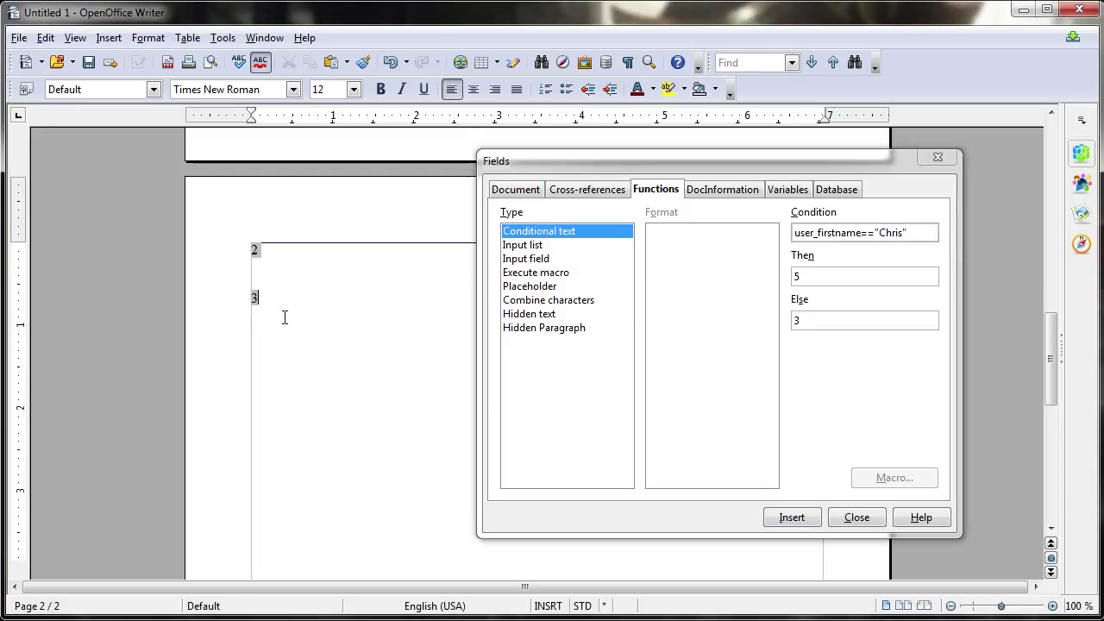
click(844, 534)
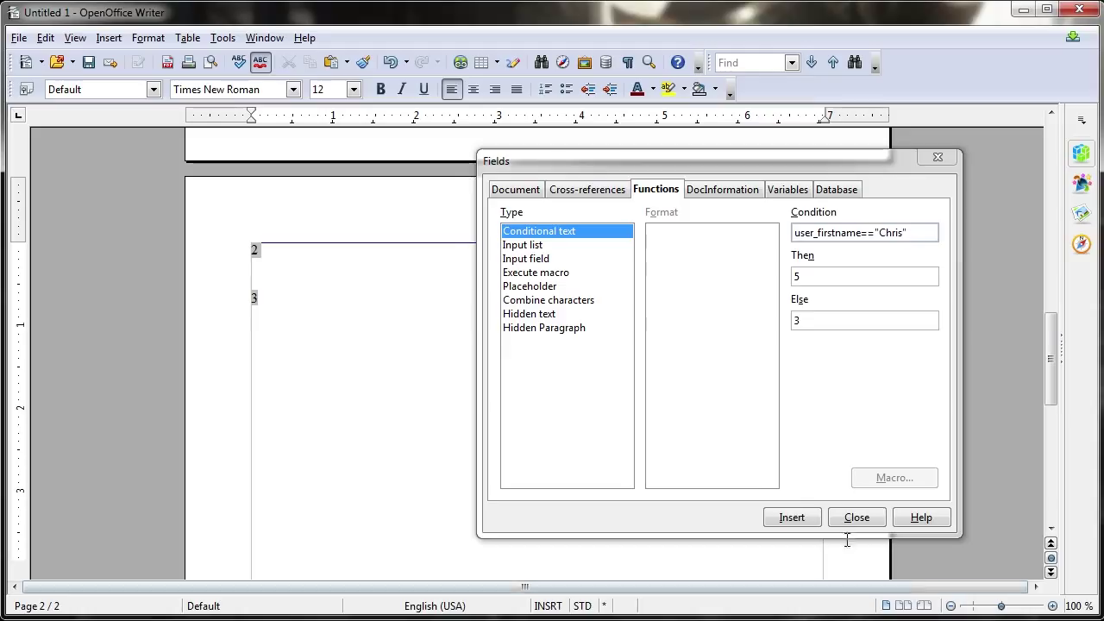
click(788, 517)
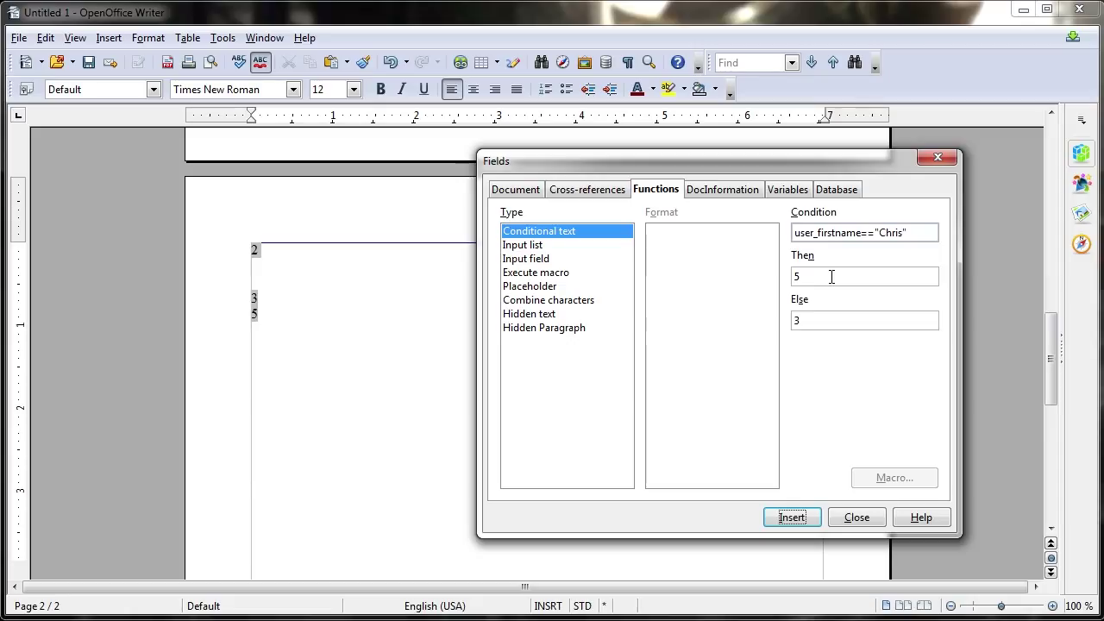
click(315, 338)
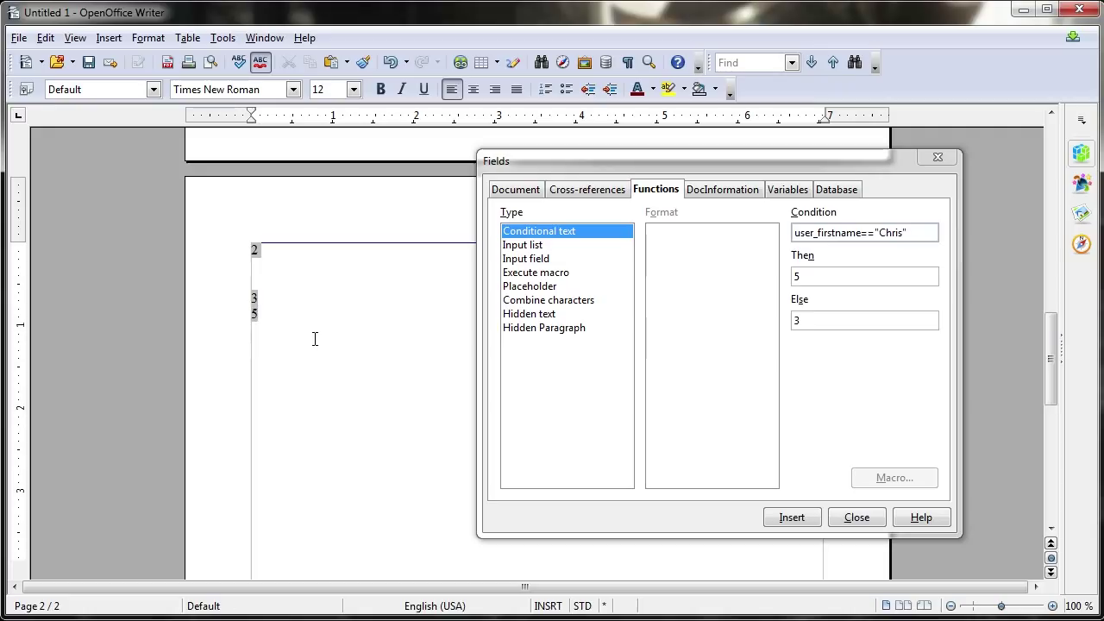
Step: Choose the Execute macro field type and close an accidentally opened menu
click(563, 273)
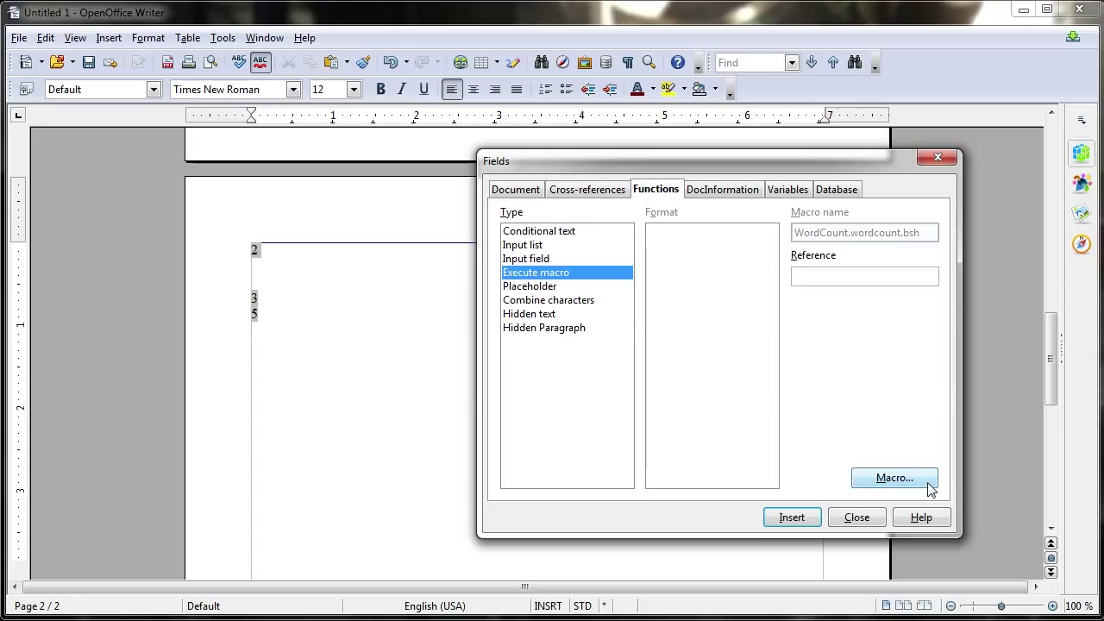
click(149, 38)
mouse_move(87, 43)
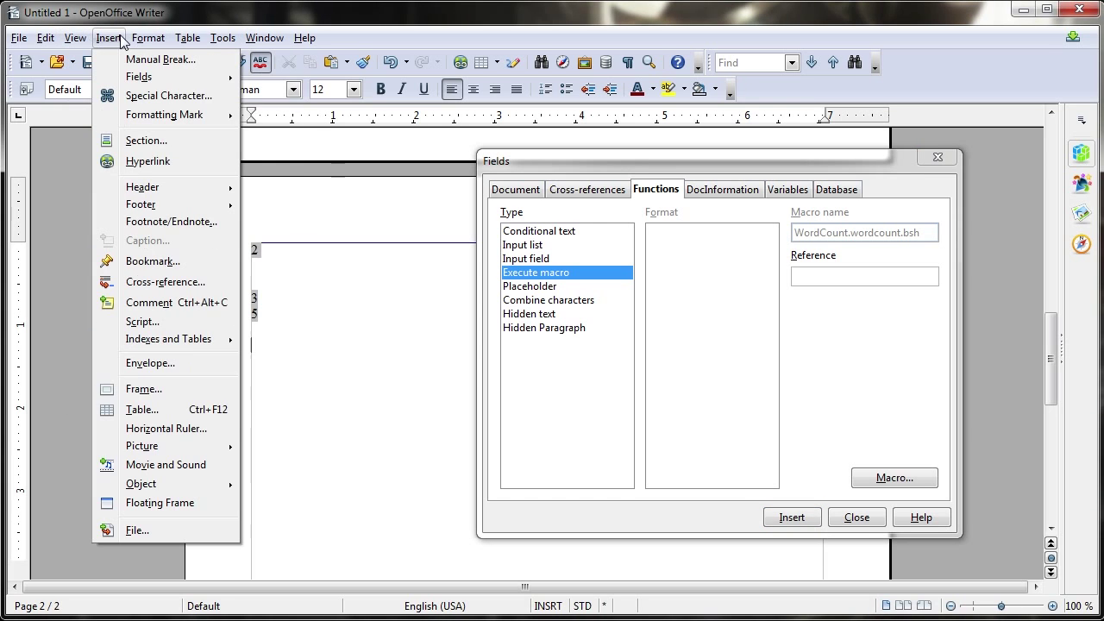
click(182, 37)
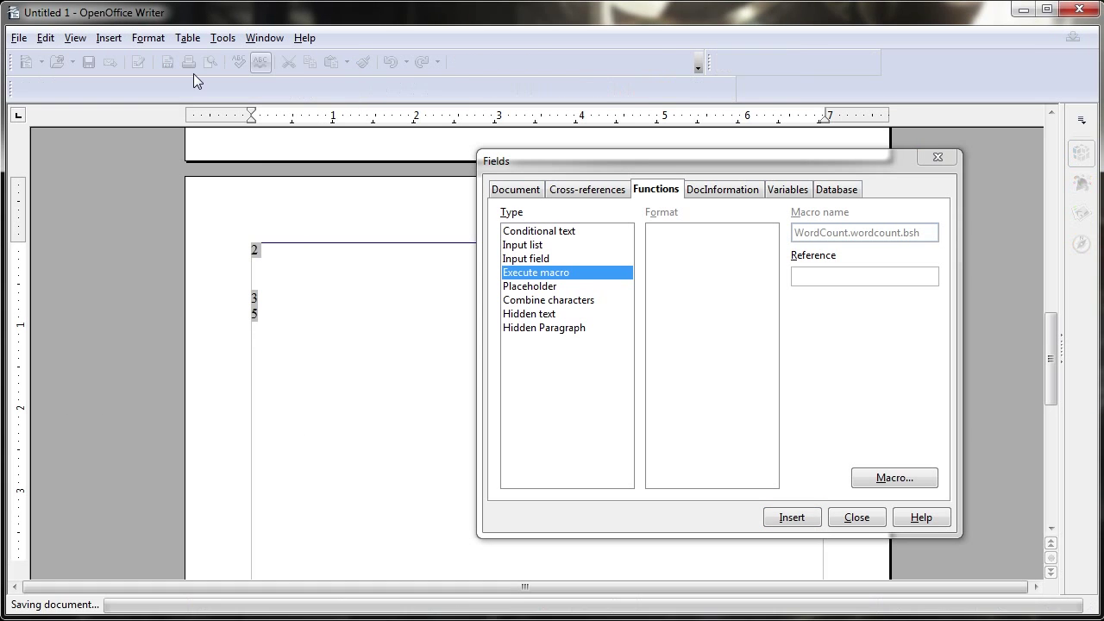
Step: Pick helloworld.bsh from OpenOffice Macros > HelloWorld as the field's macro
click(895, 488)
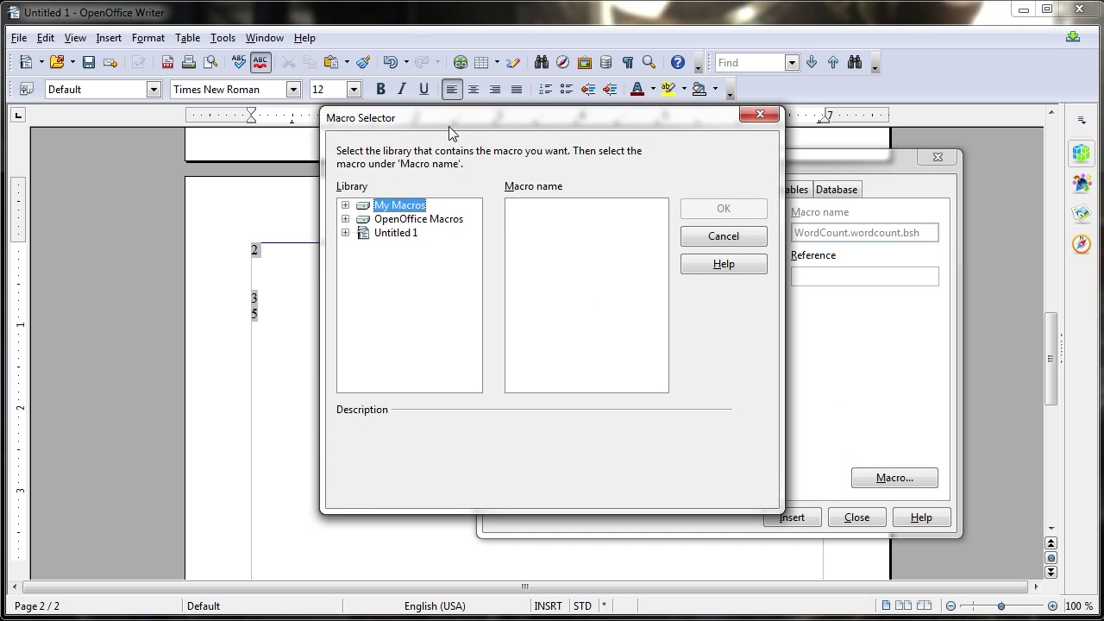
click(346, 205)
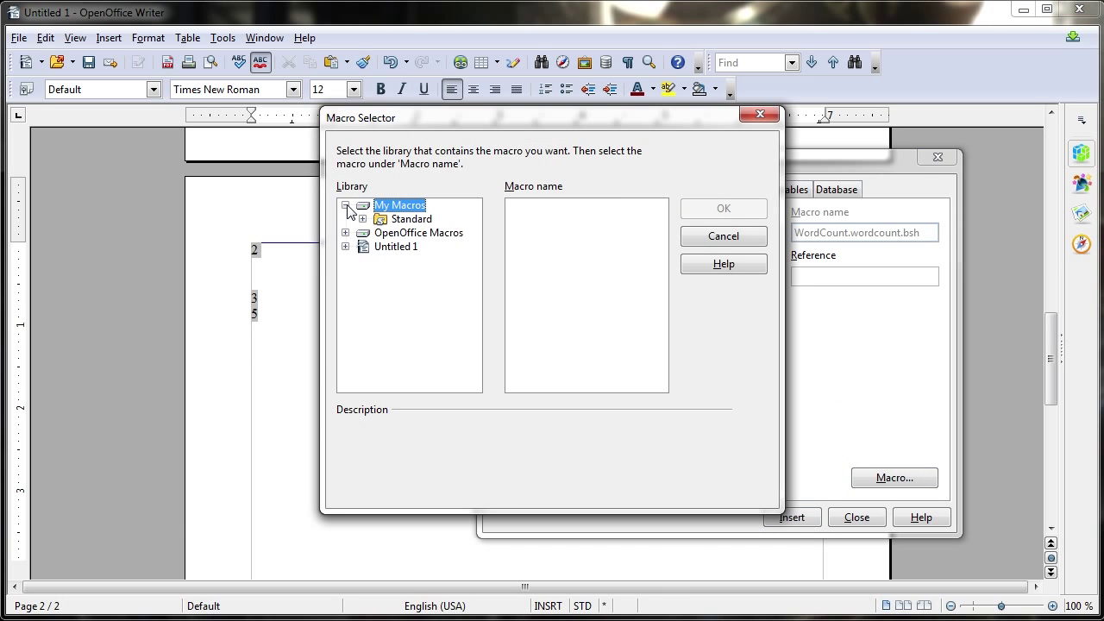
drag(653, 119, 583, 149)
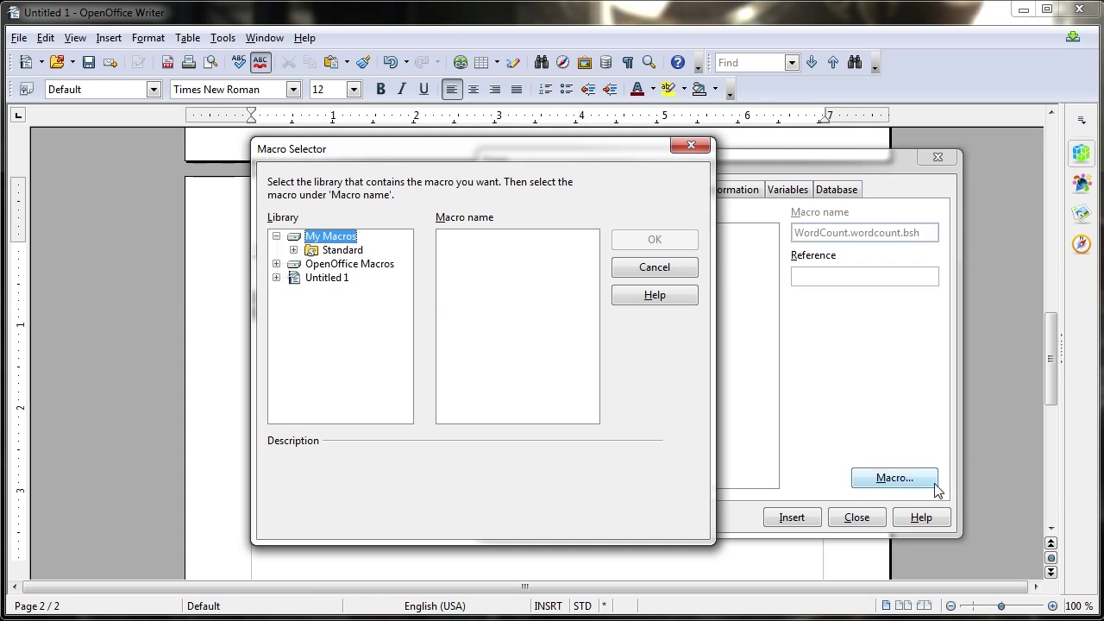
click(276, 236)
click(276, 249)
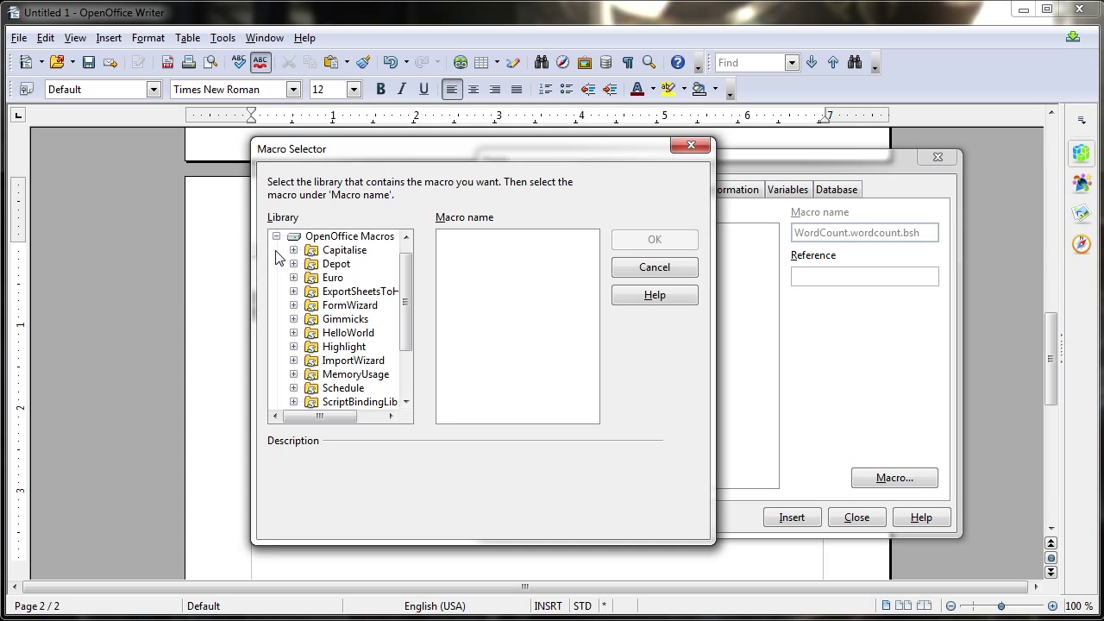
click(317, 340)
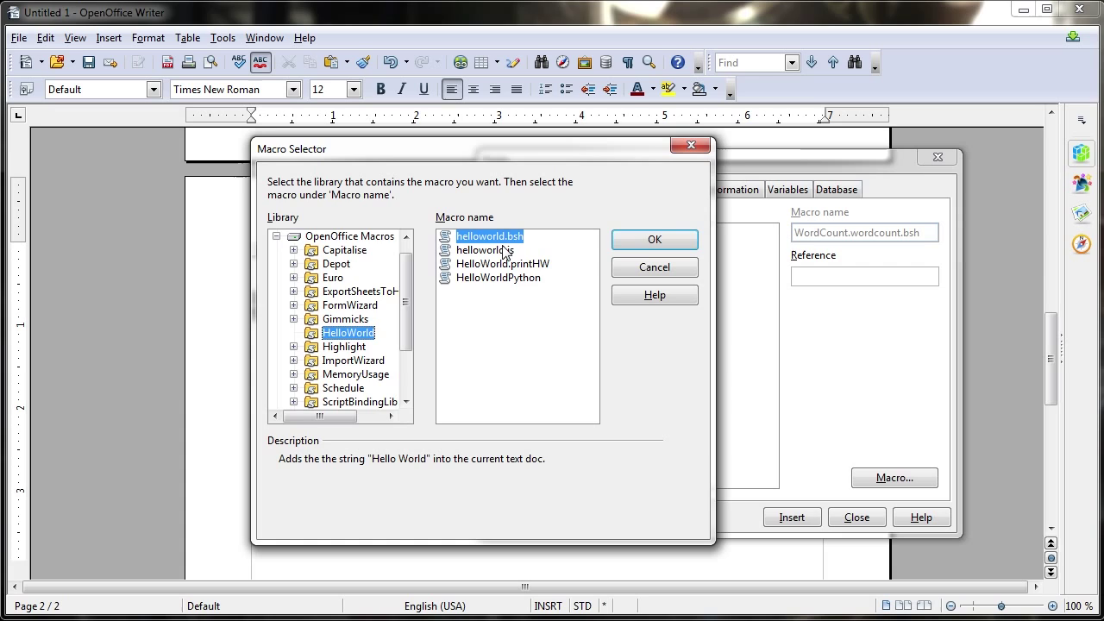
click(658, 242)
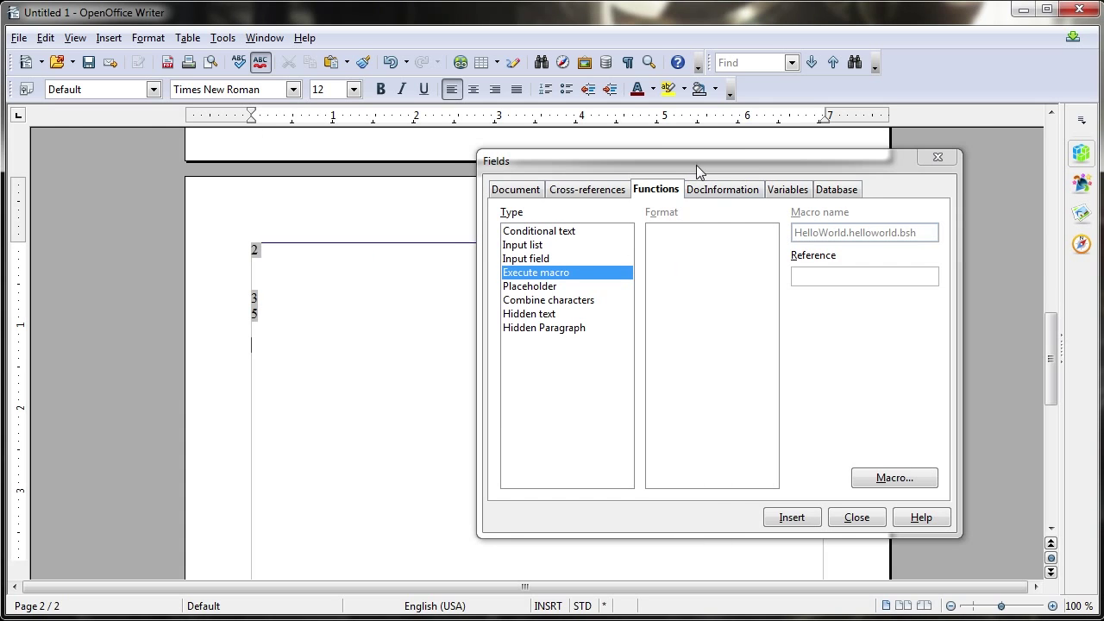
Step: Insert the macro field below the 5, displaying Hello World (in BeanShell)
drag(697, 165, 802, 154)
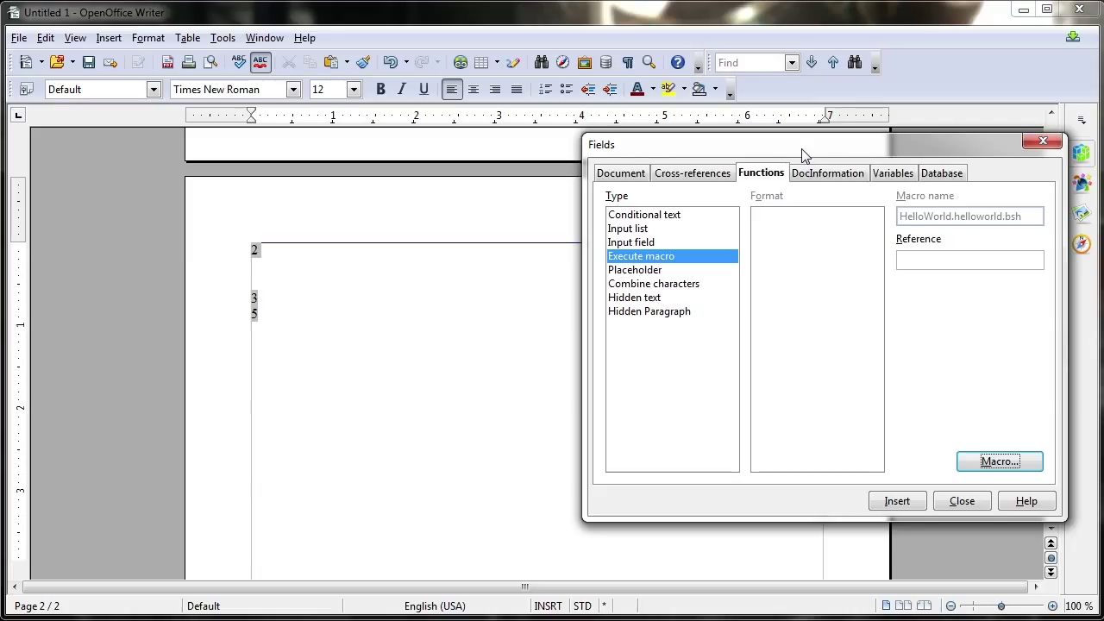
drag(802, 153, 803, 154)
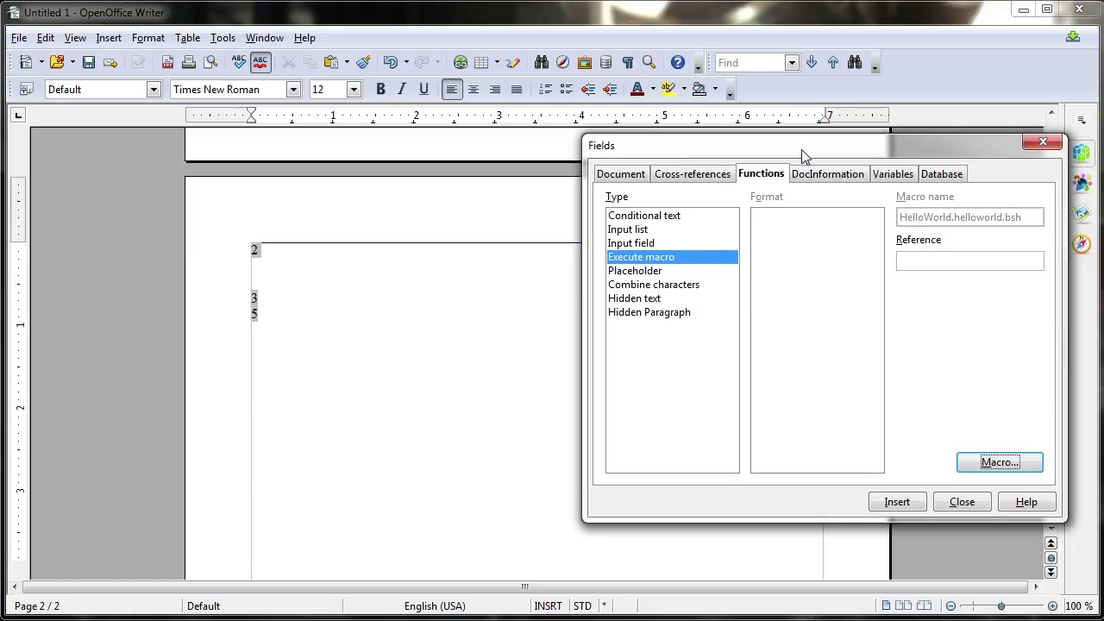
click(324, 364)
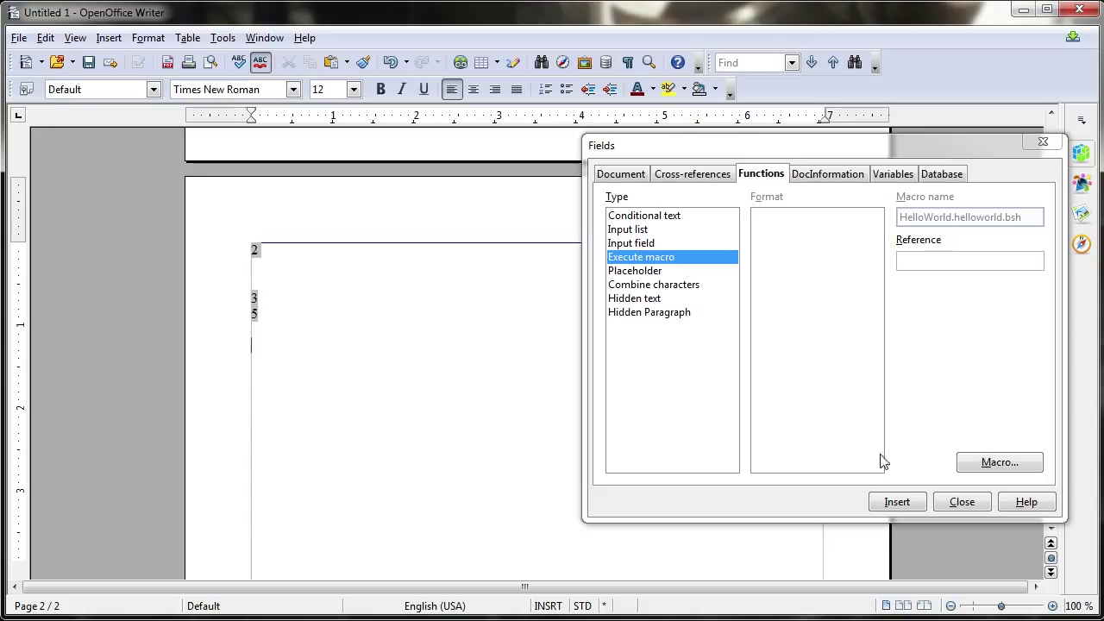
click(901, 509)
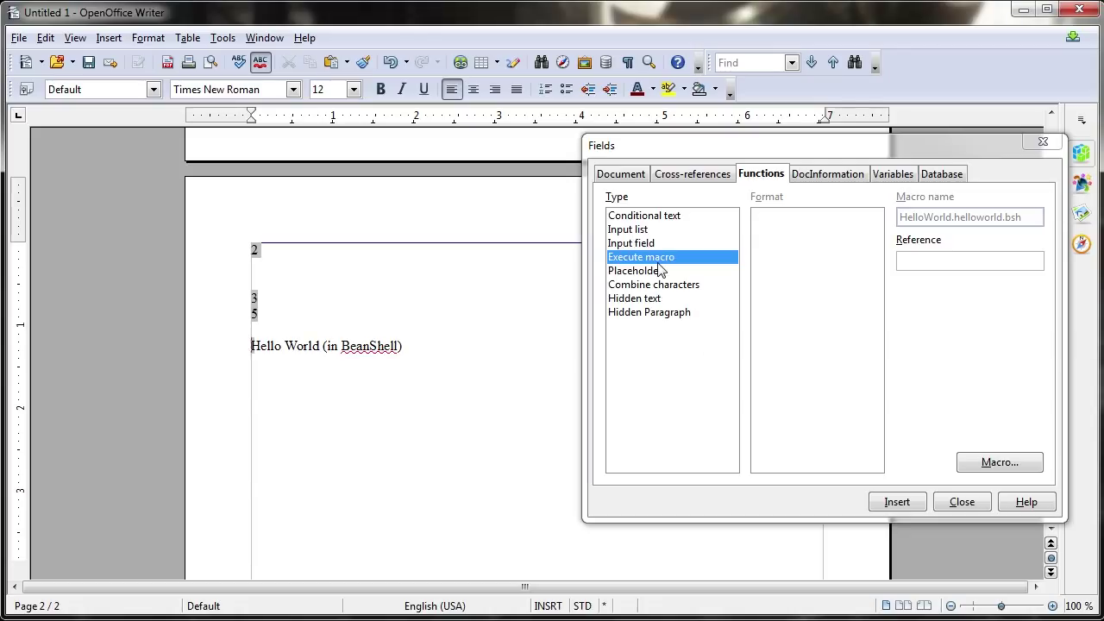
Step: Show DocInformation field types, then review the General, Description and Custom Properties document properties
click(830, 173)
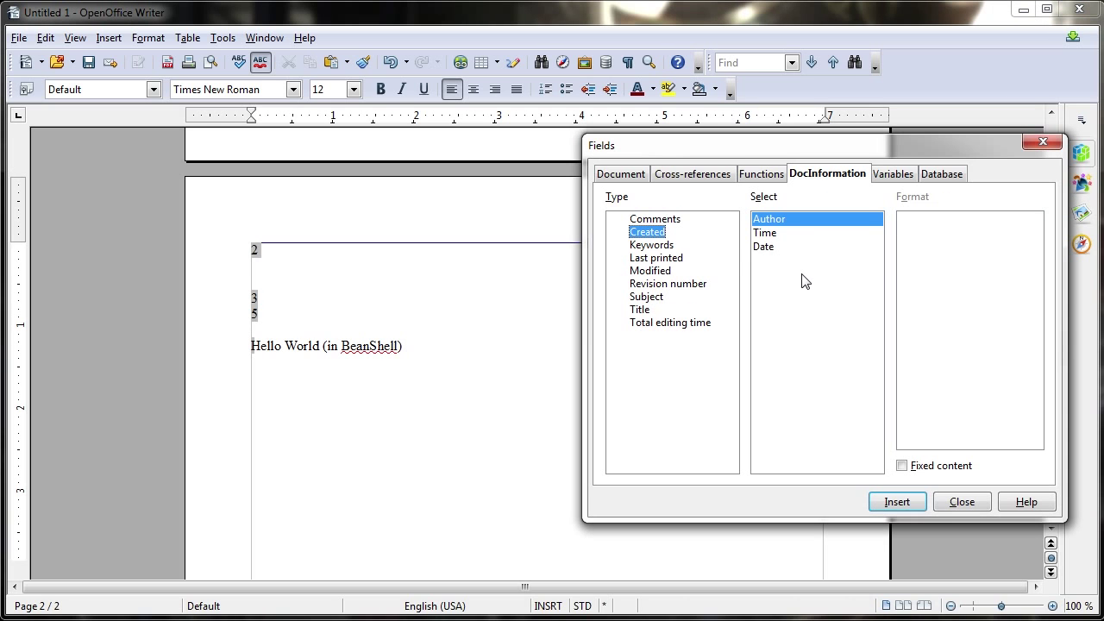
click(24, 38)
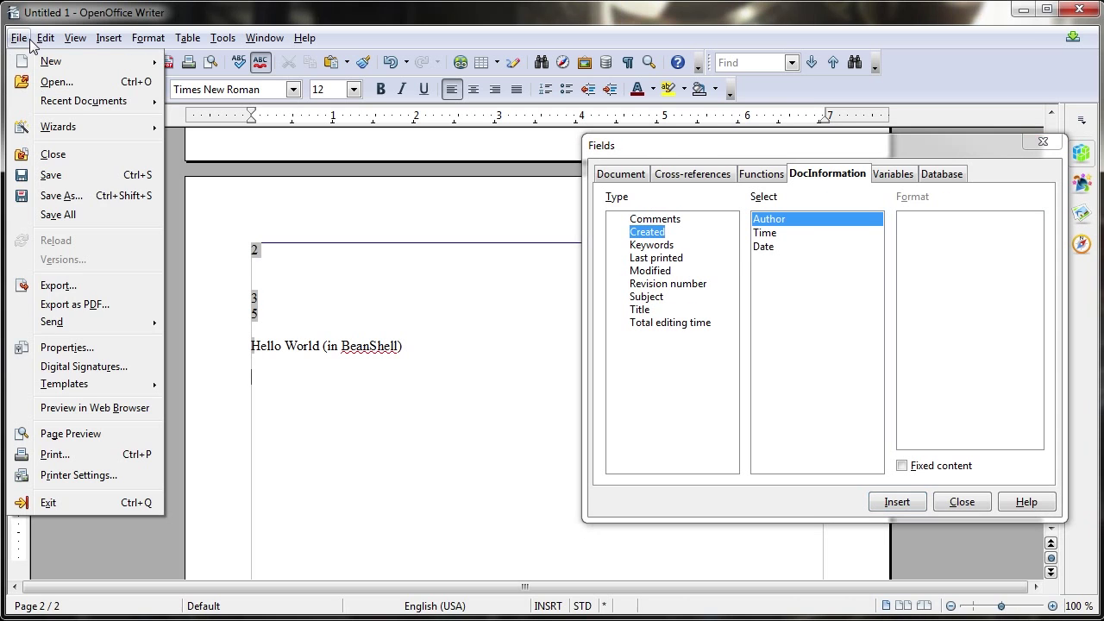
click(50, 349)
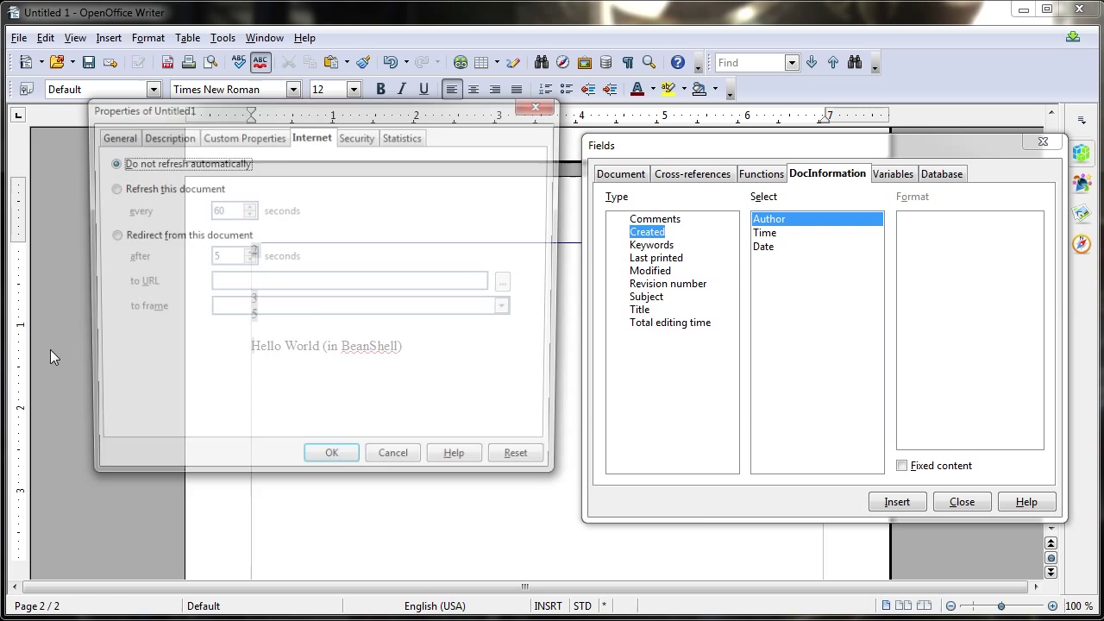
mouse_move(233, 117)
mouse_down()
mouse_move(308, 115)
mouse_move(238, 117)
mouse_up()
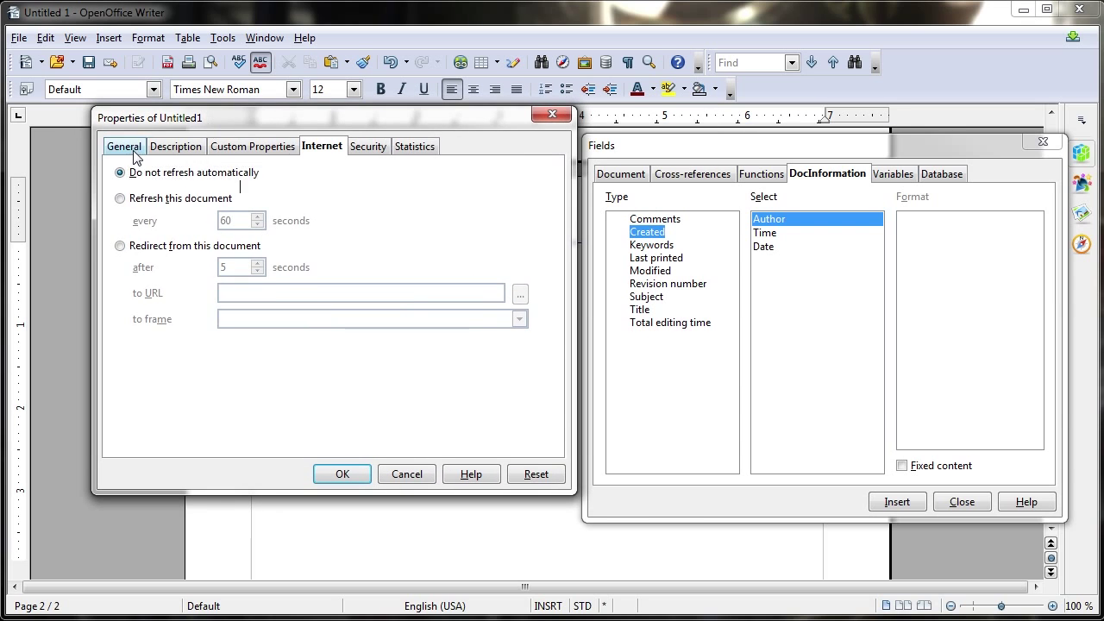
click(124, 147)
click(177, 147)
click(247, 148)
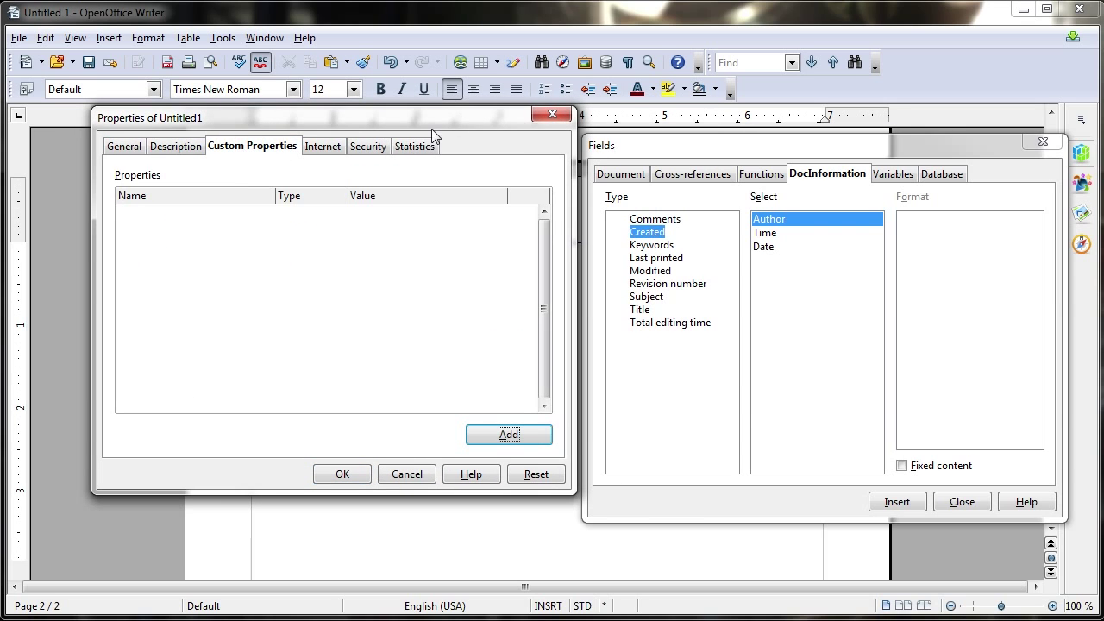
click(556, 114)
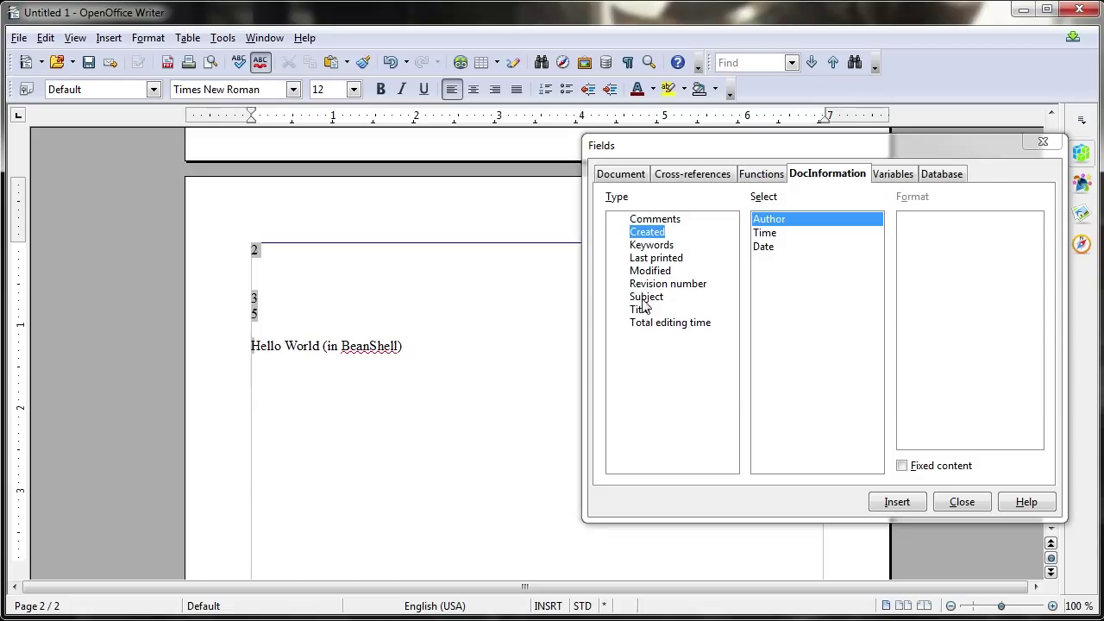
Step: Browse the Keywords, Subject, Title, Revision number, Modified and Last printed field types and formats
click(652, 246)
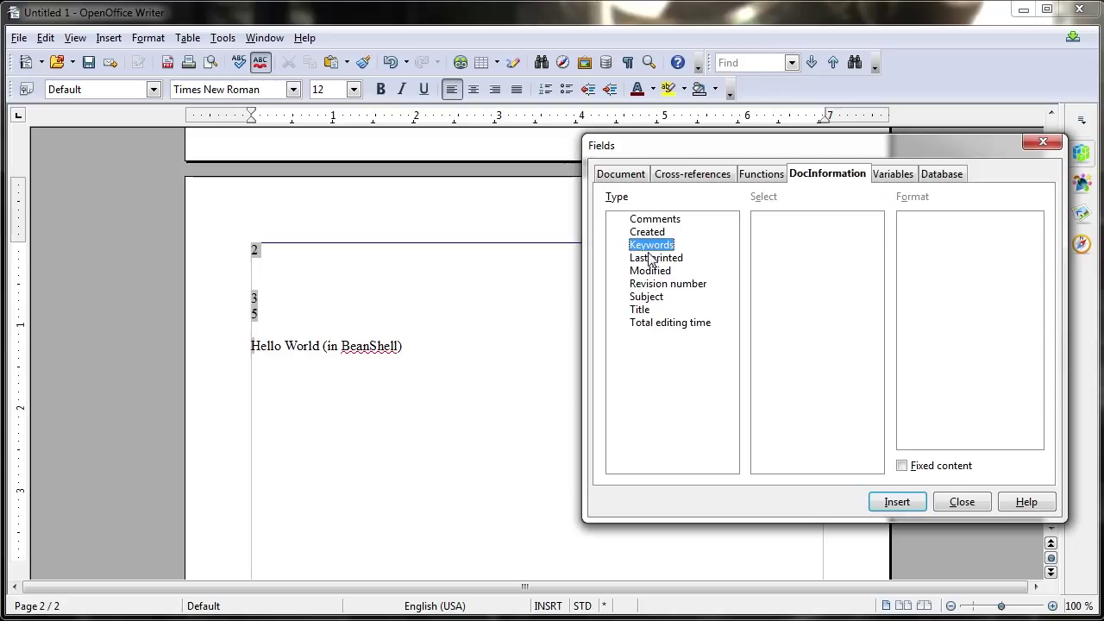
click(649, 296)
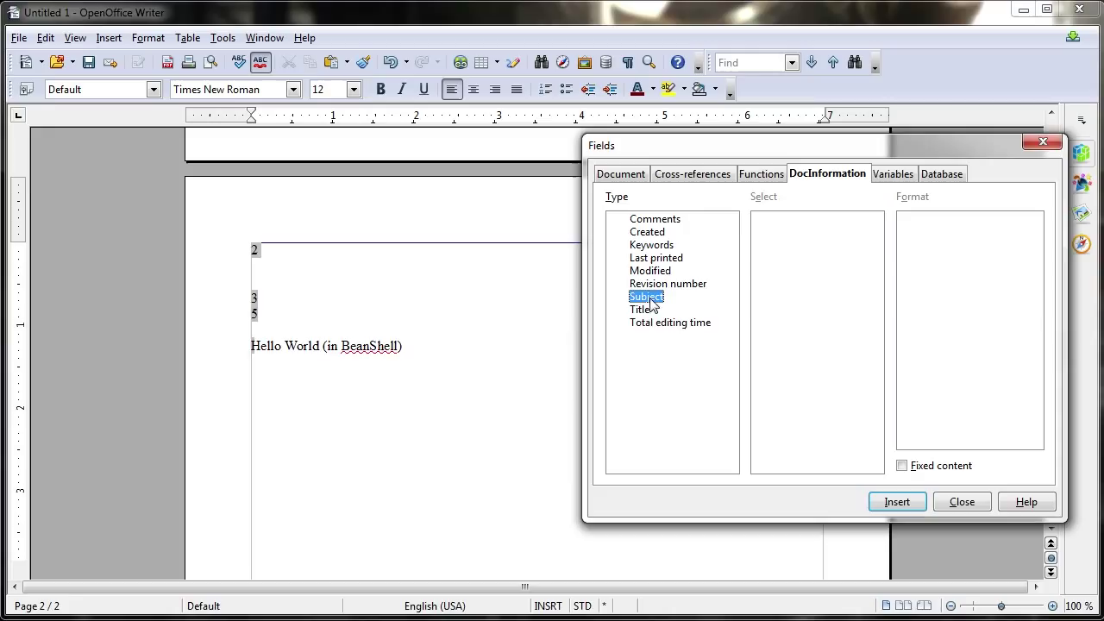
click(647, 310)
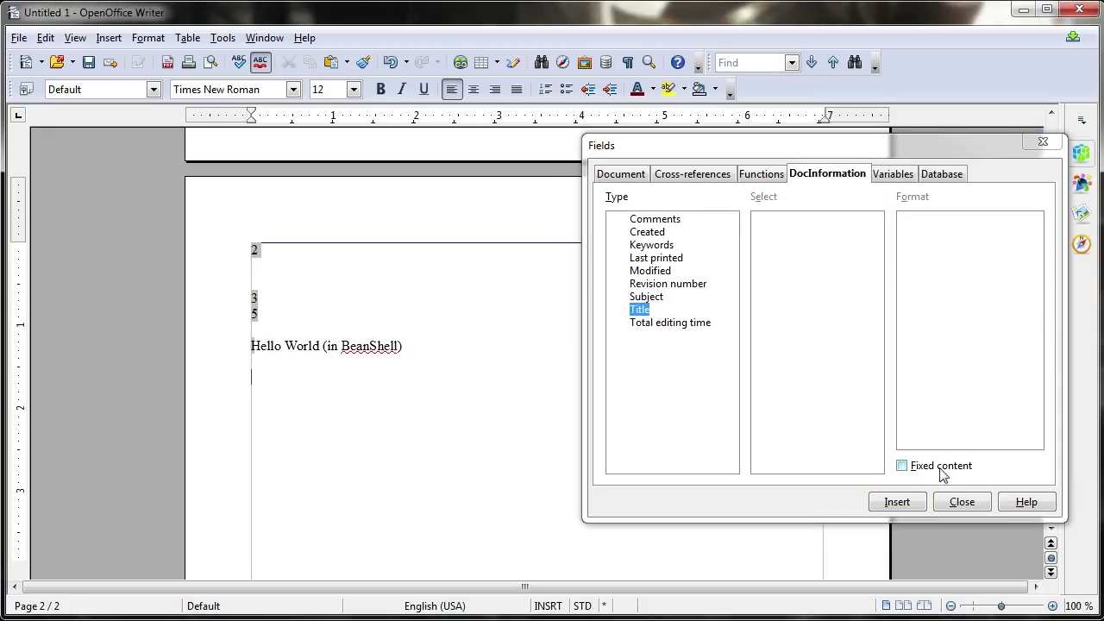
click(940, 468)
click(940, 469)
click(660, 285)
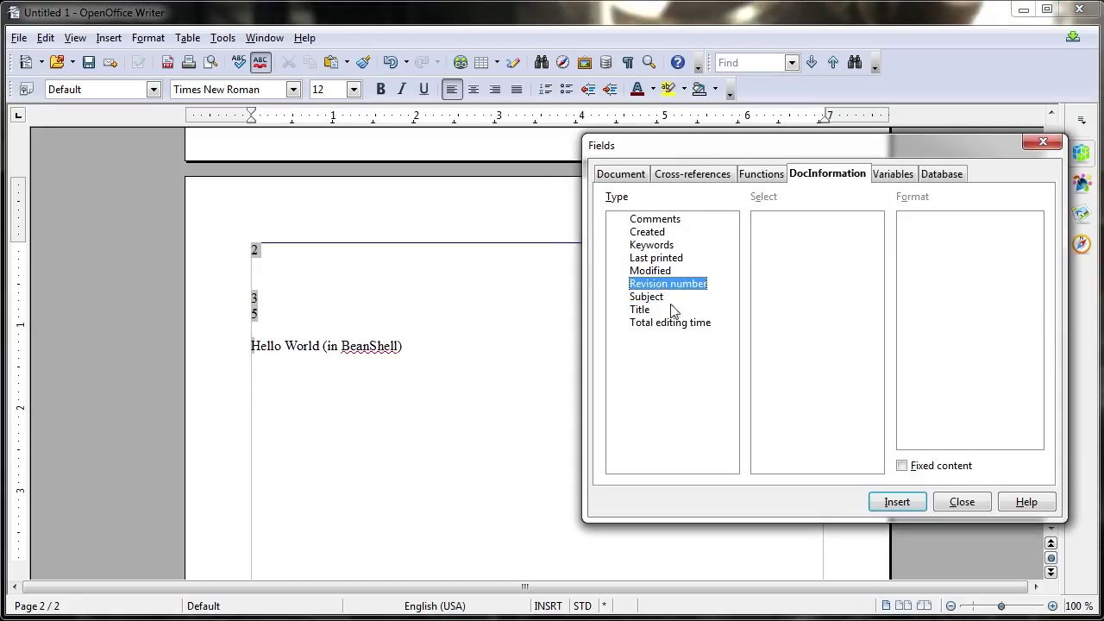
click(656, 246)
click(663, 271)
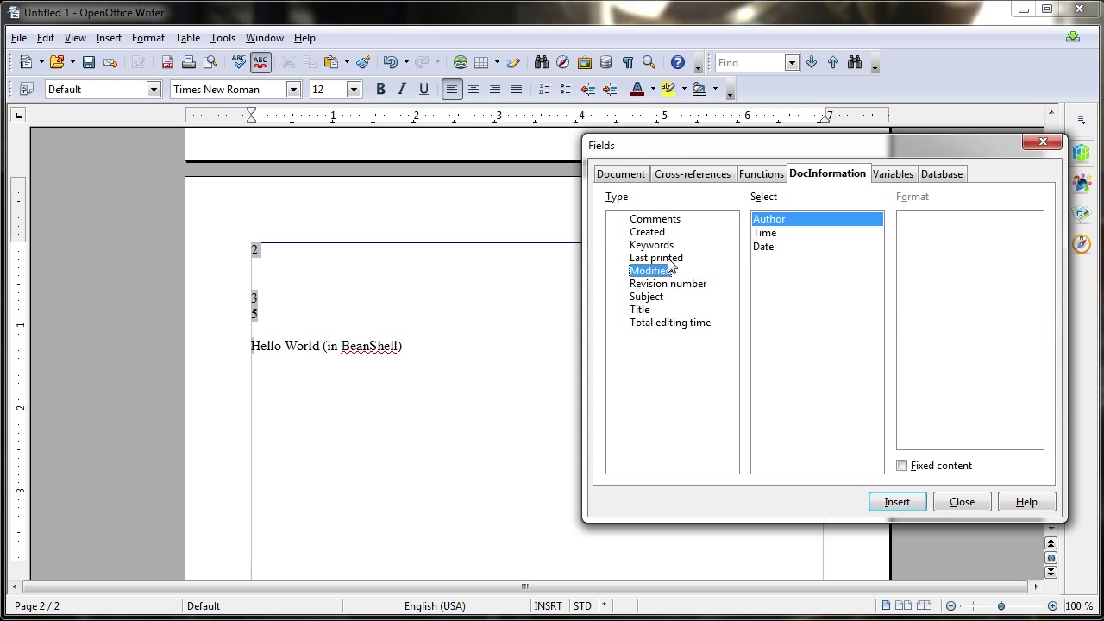
click(669, 259)
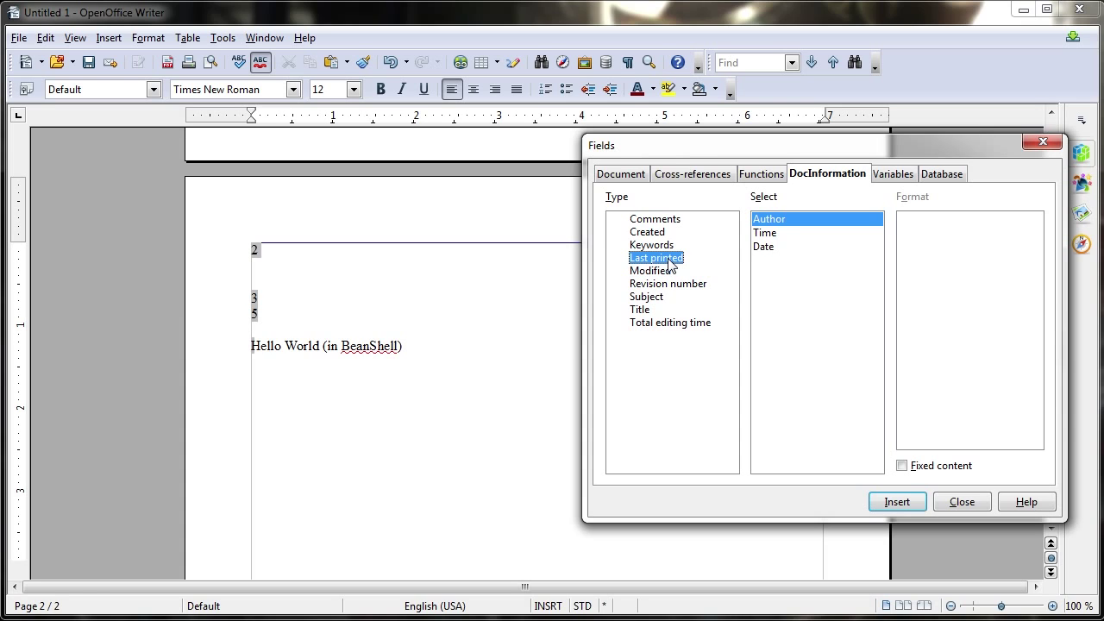
click(774, 233)
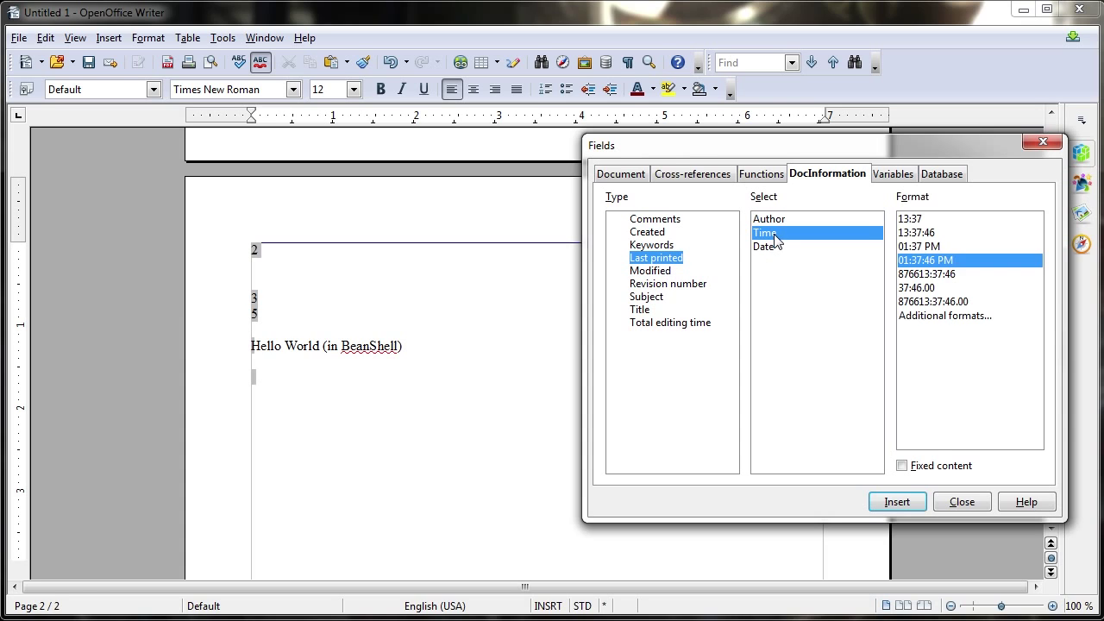
click(778, 248)
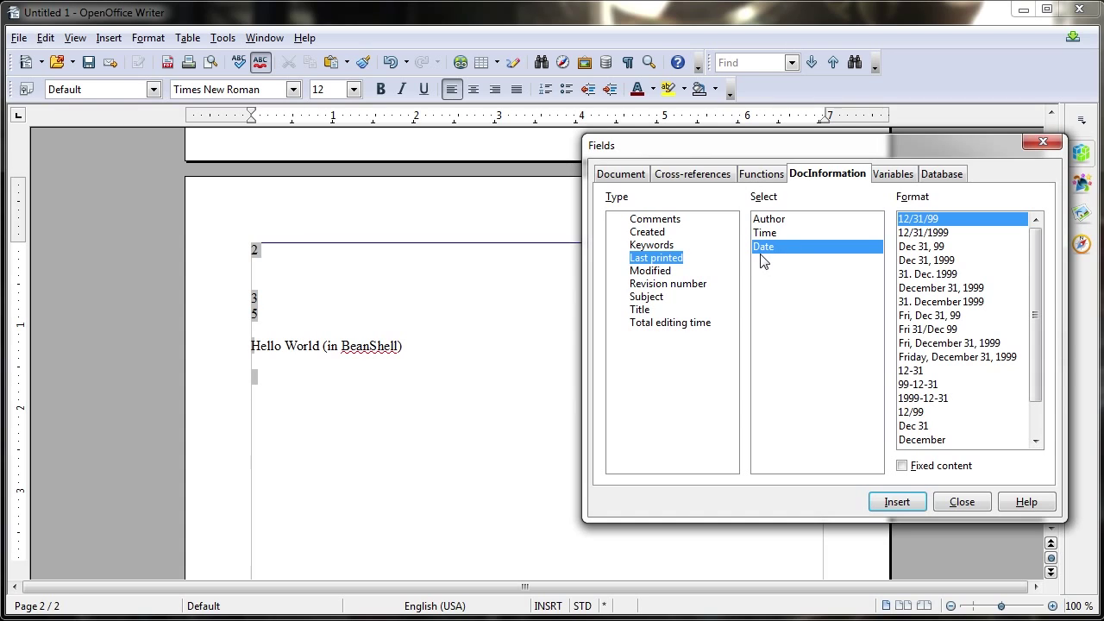
Step: Insert Created fields for author name, time (06:33:19 PM) and date (07/15/15) on the empty line
click(301, 393)
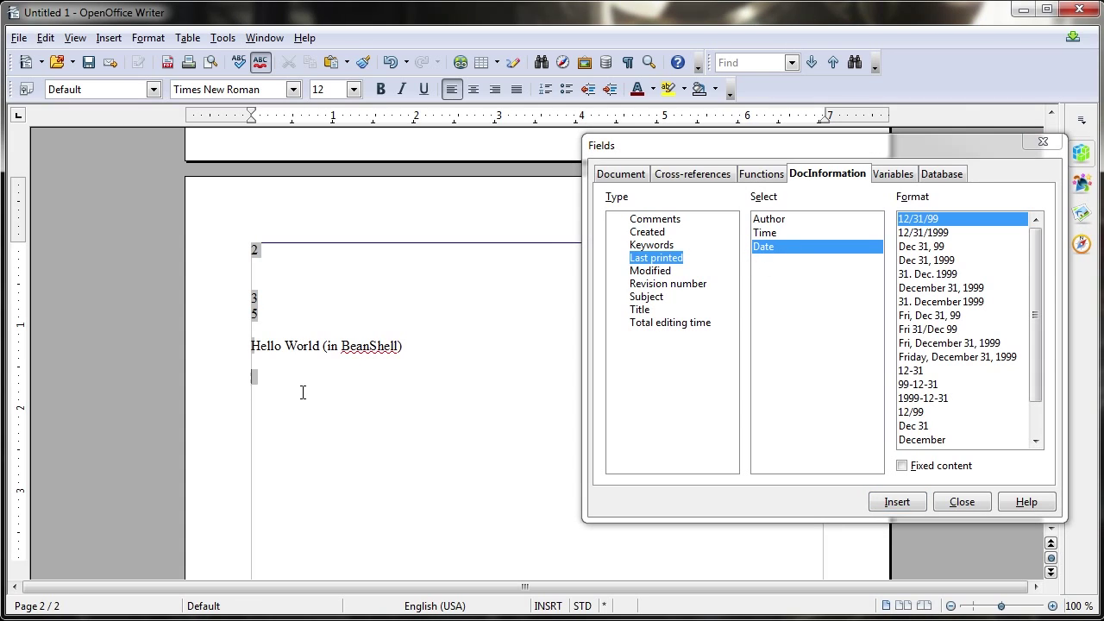
click(649, 232)
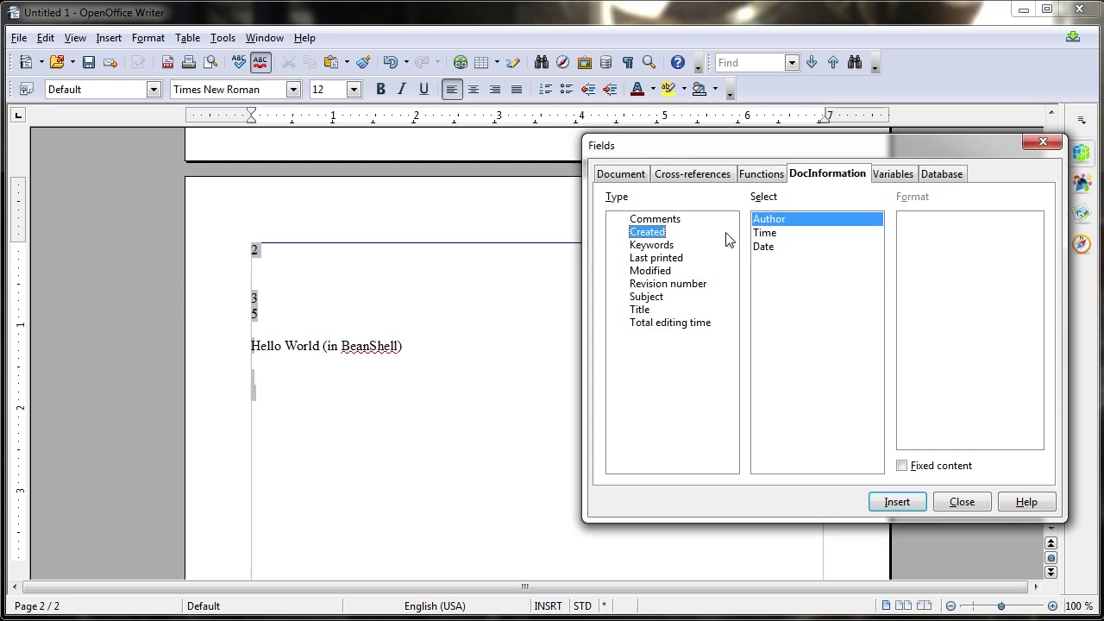
double_click(767, 222)
double_click(787, 233)
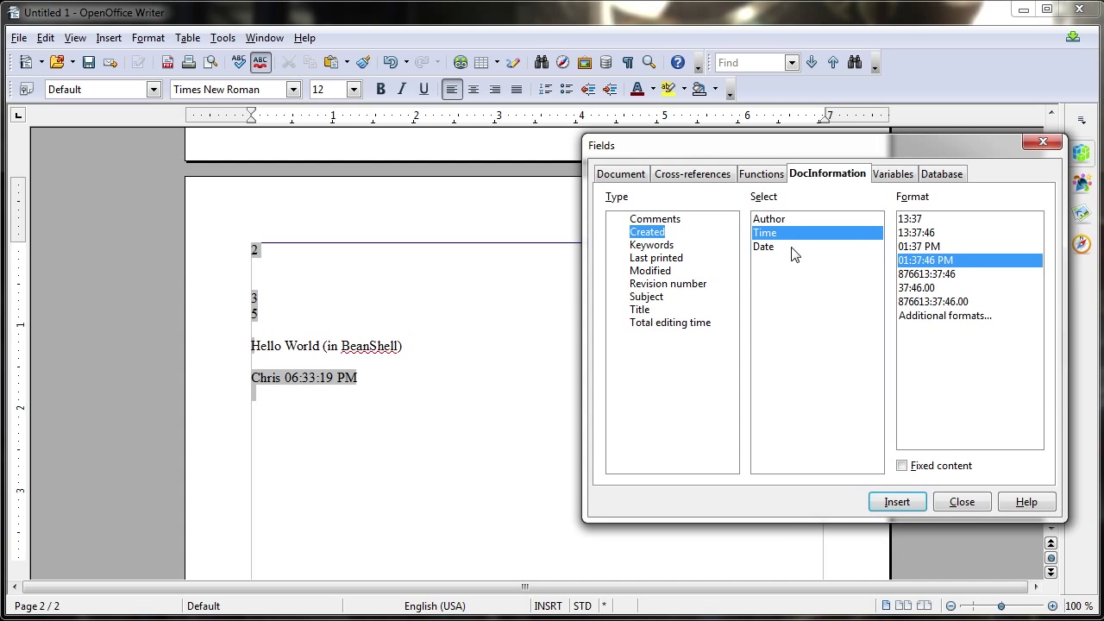
double_click(790, 247)
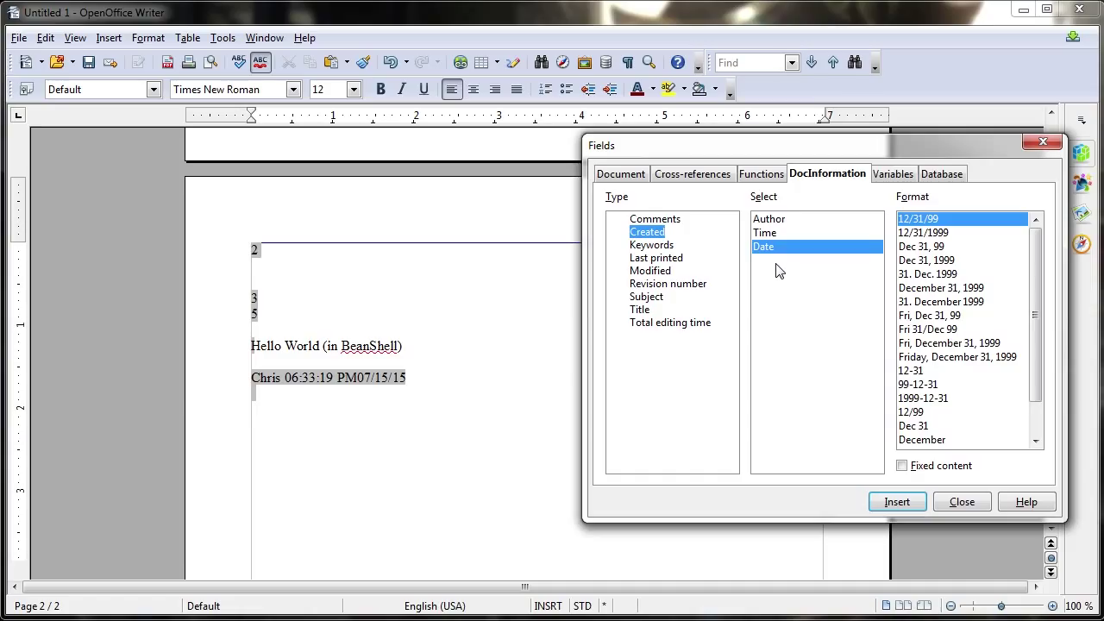
Step: Show the Variables page of the Fields dialog with Set variable selected as the type
click(889, 175)
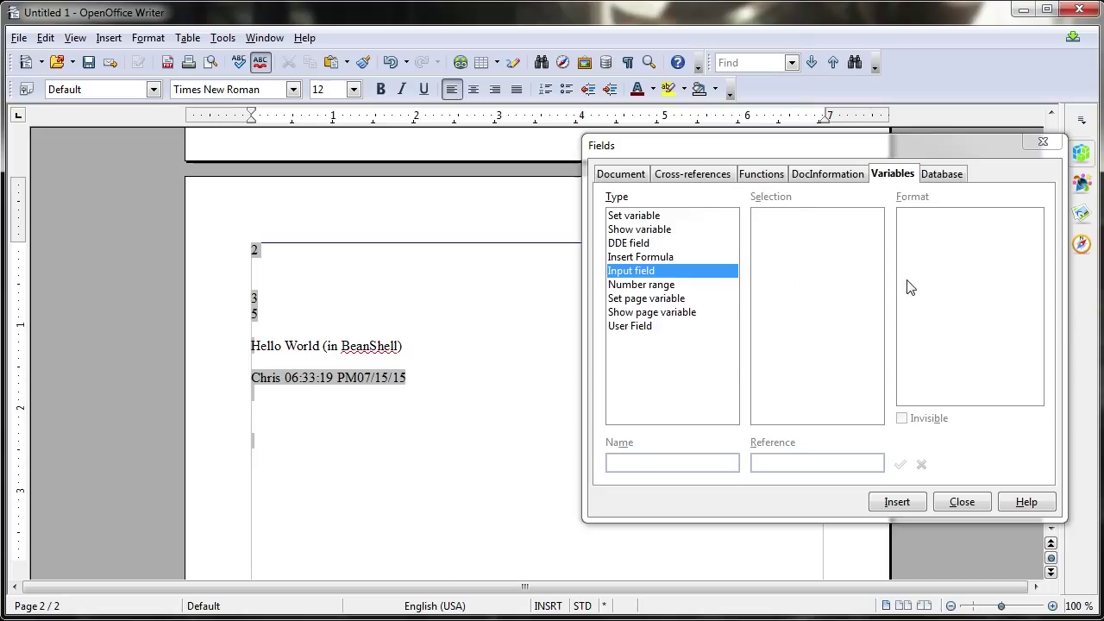
click(704, 231)
key(Up)
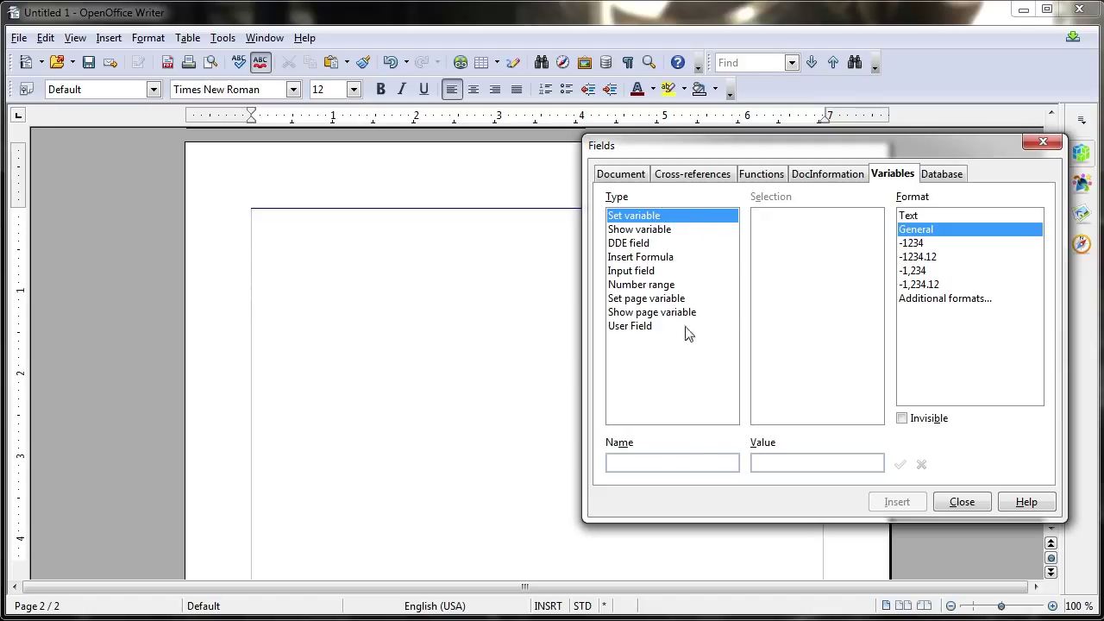
Step: Insert a Set variable field named HelloCupcake with value 500
click(690, 461)
text(HelloCupcake)
key(Tab)
text(5990)
key(BackSpace)
key(BackSpace)
key(BackSpace)
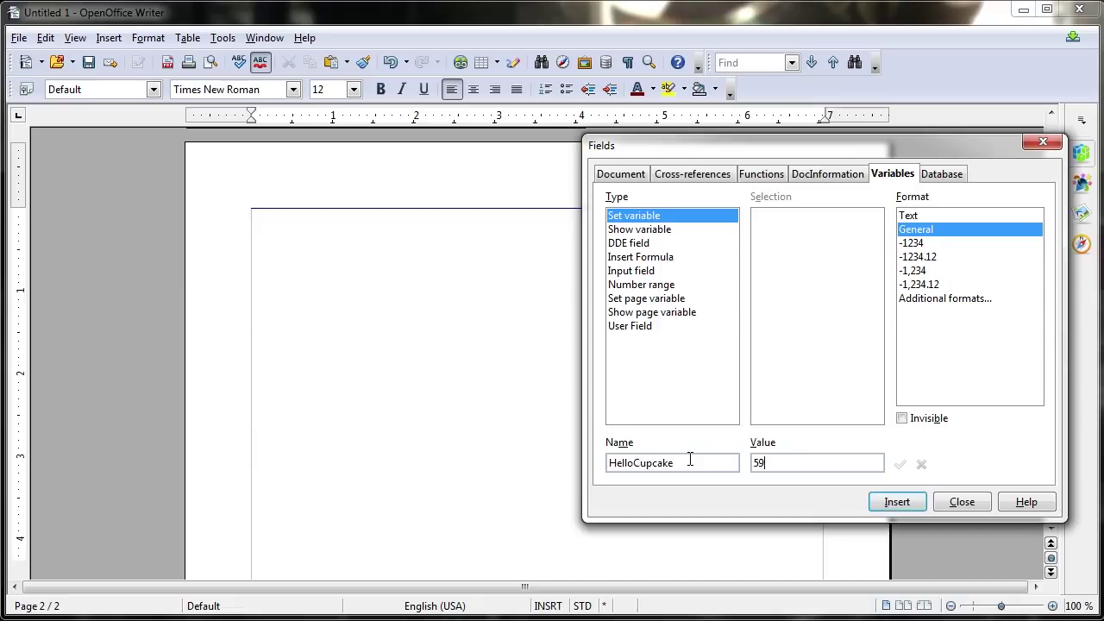
text(00)
click(898, 504)
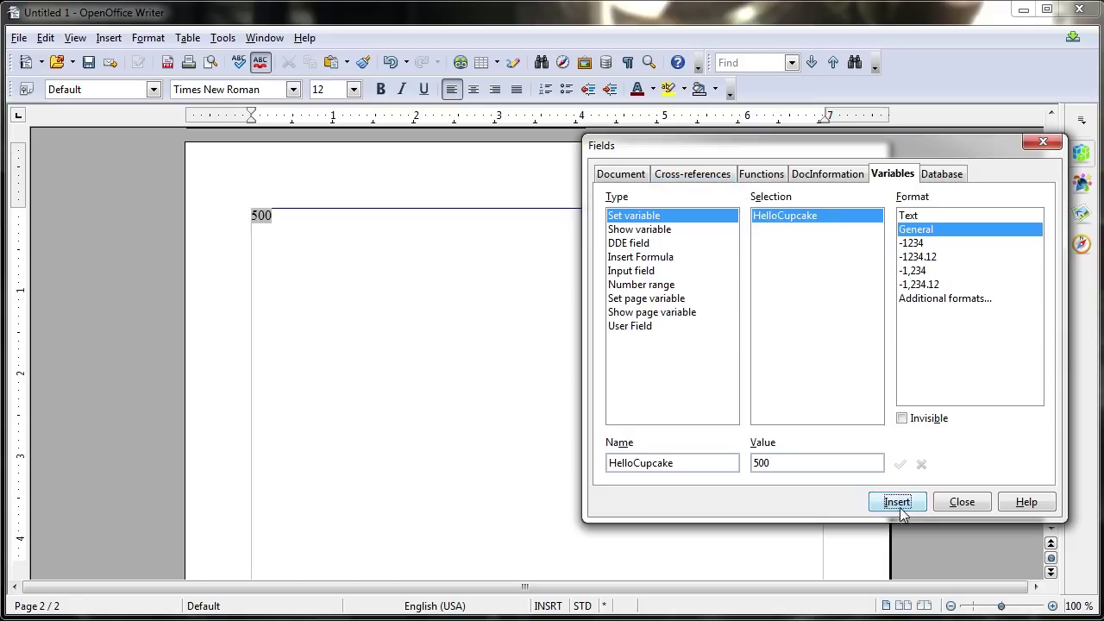
Step: Insert a Show variable field for HelloCupcake on the next line, displaying 500
click(479, 206)
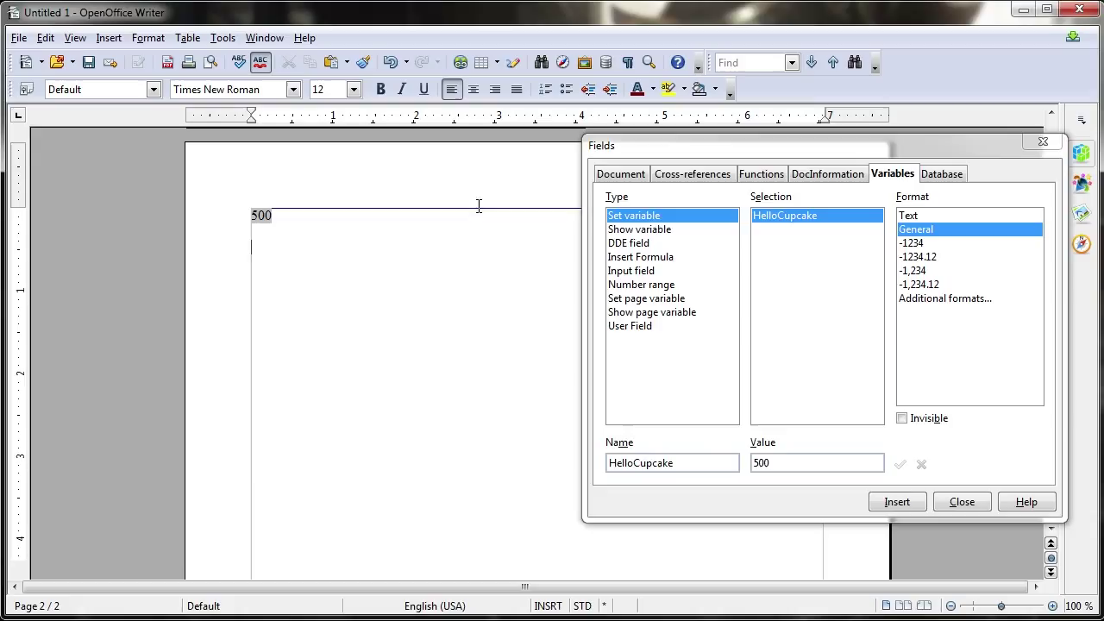
click(660, 230)
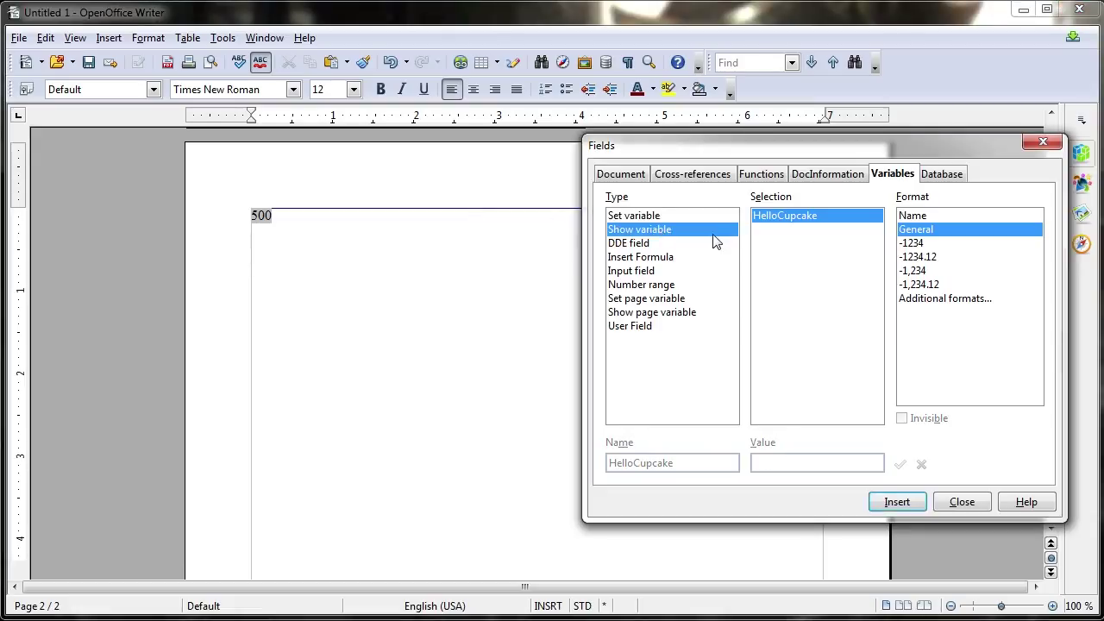
click(350, 316)
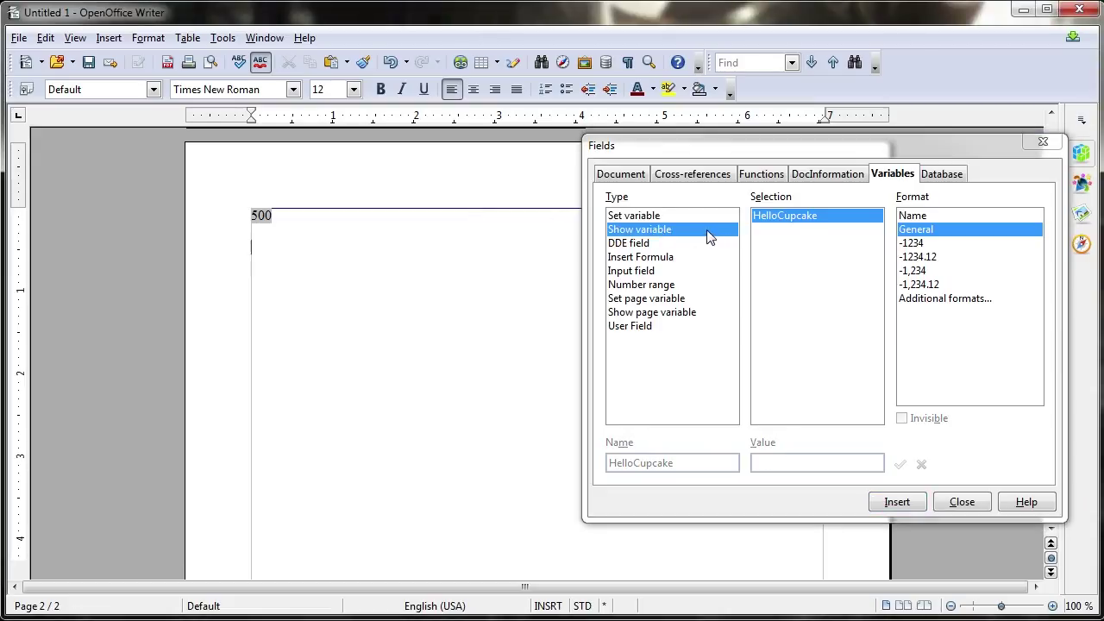
click(905, 503)
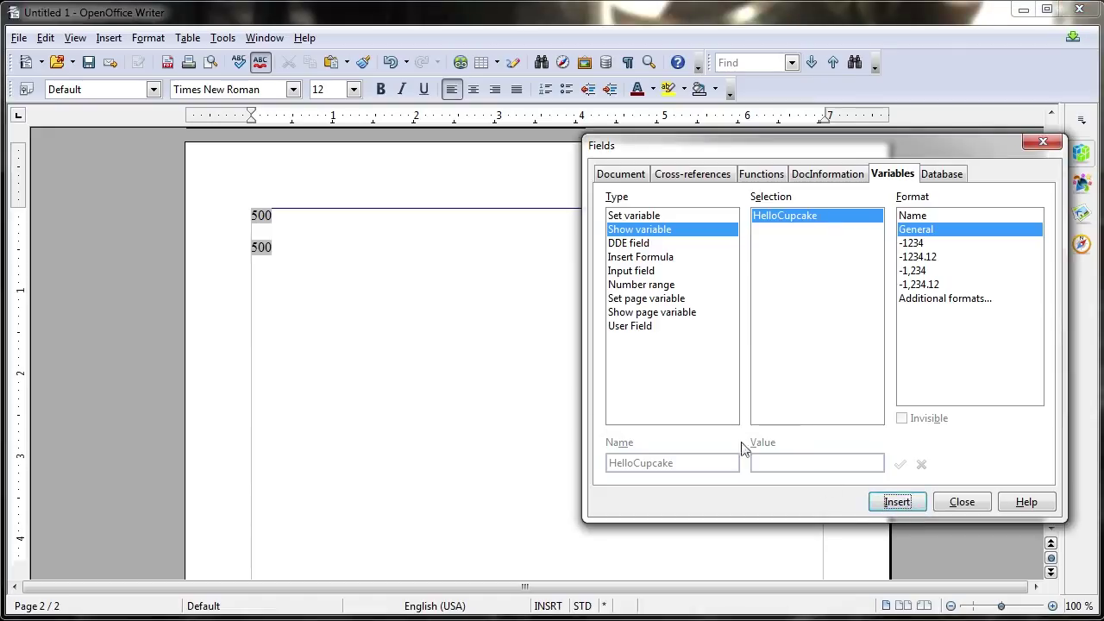
click(389, 325)
Step: Insert a Set variable field resetting HelloCupcake to 0 on the next empty line
click(767, 308)
click(673, 216)
click(355, 276)
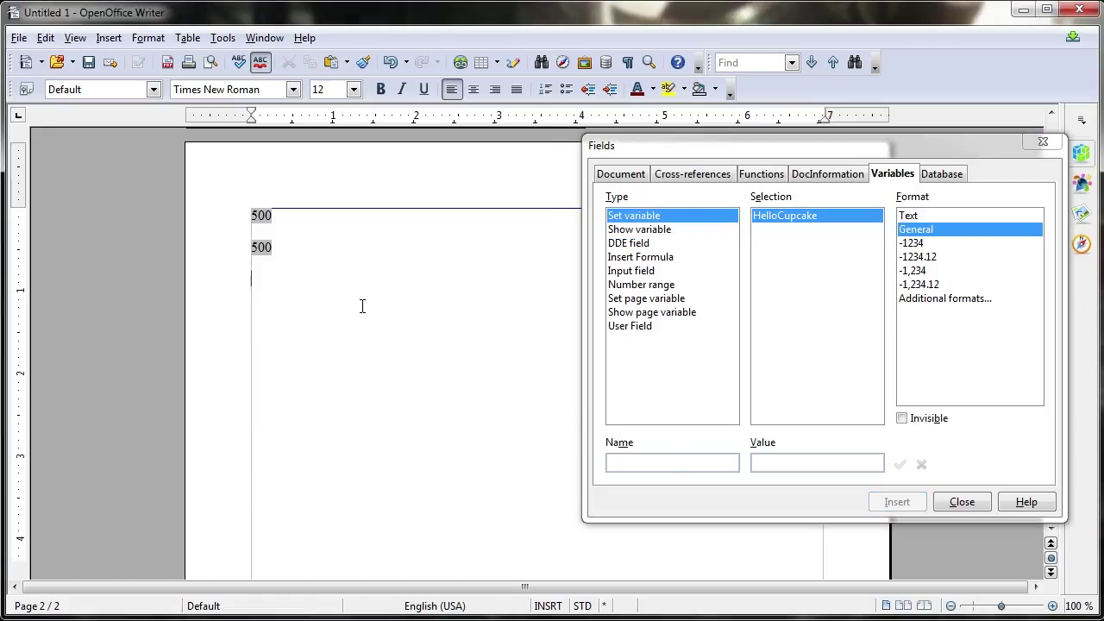
click(673, 463)
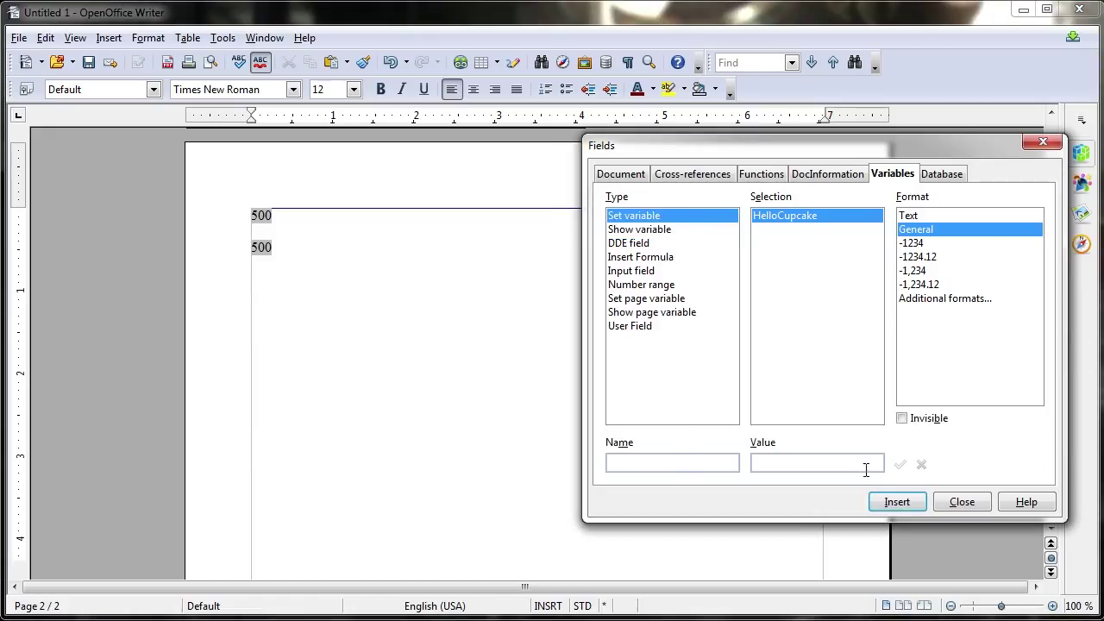
click(807, 215)
click(815, 464)
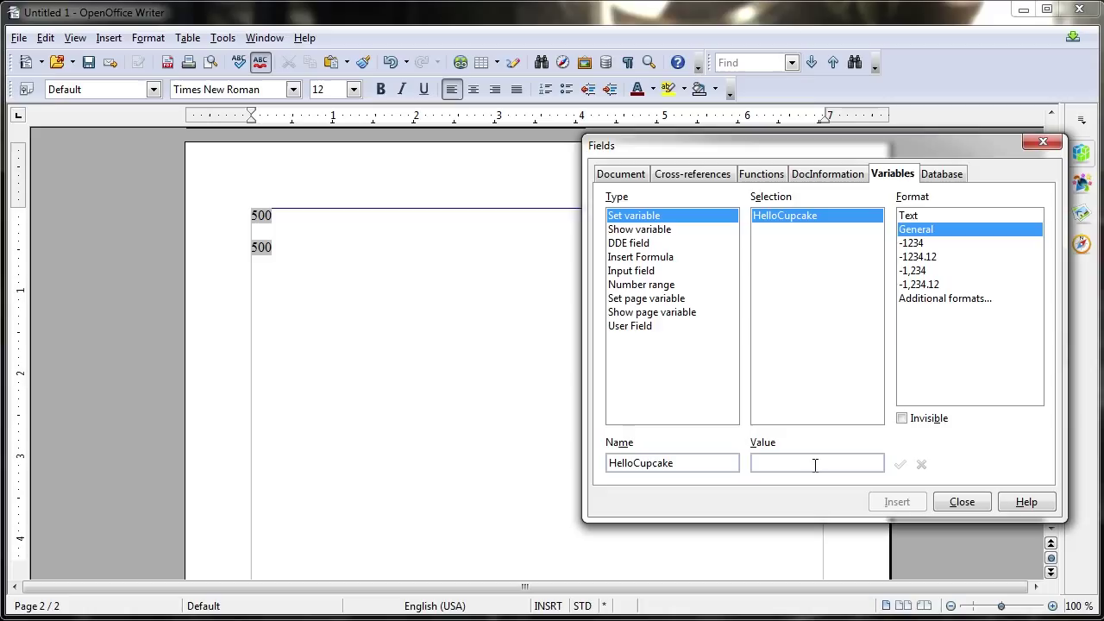
text(0)
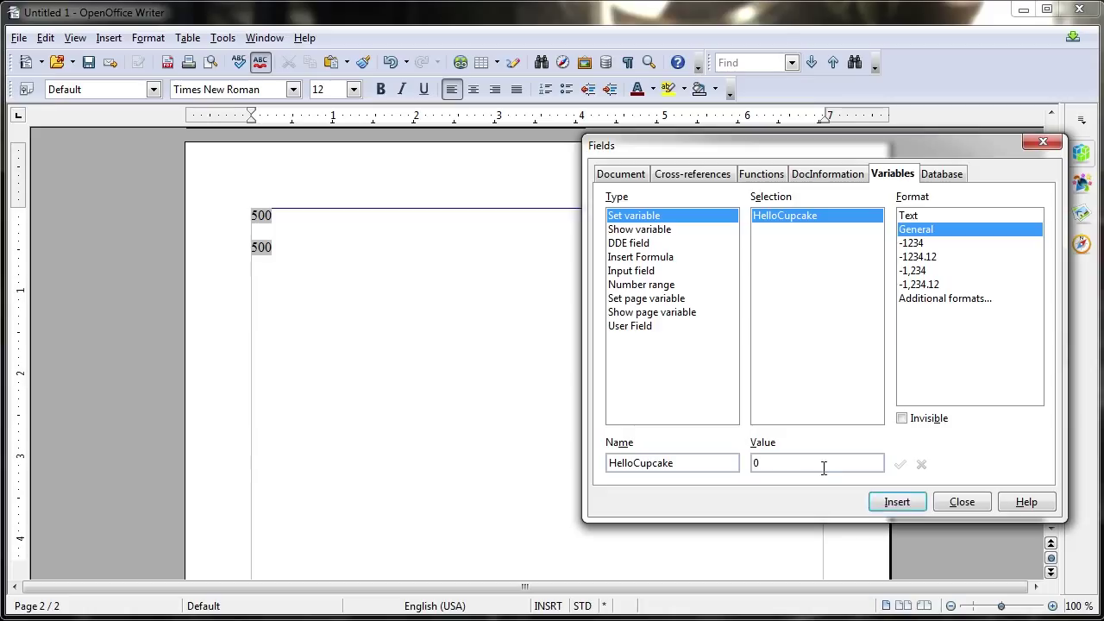
click(888, 501)
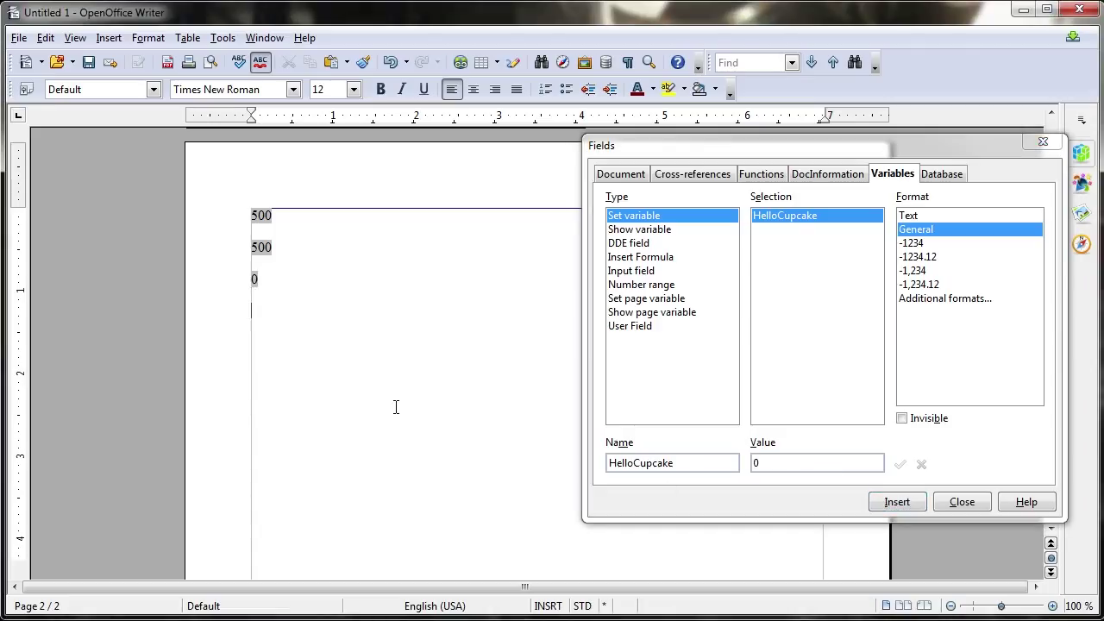
Step: Insert a Show variable field for HelloCupcake below, displaying 0
click(697, 229)
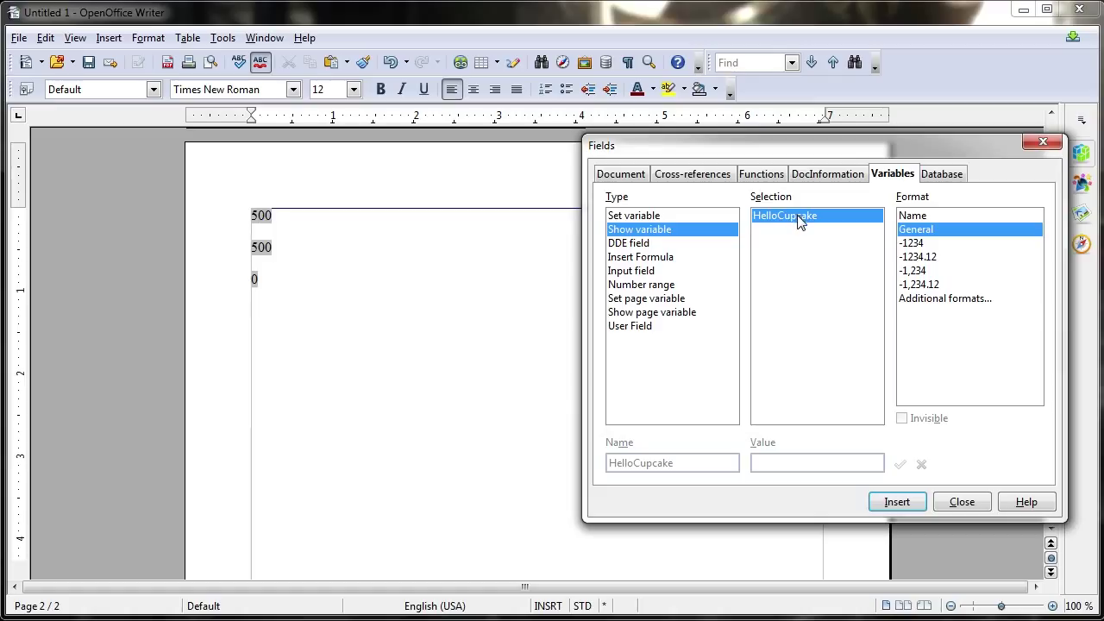
double_click(798, 220)
drag(285, 310, 236, 306)
click(363, 331)
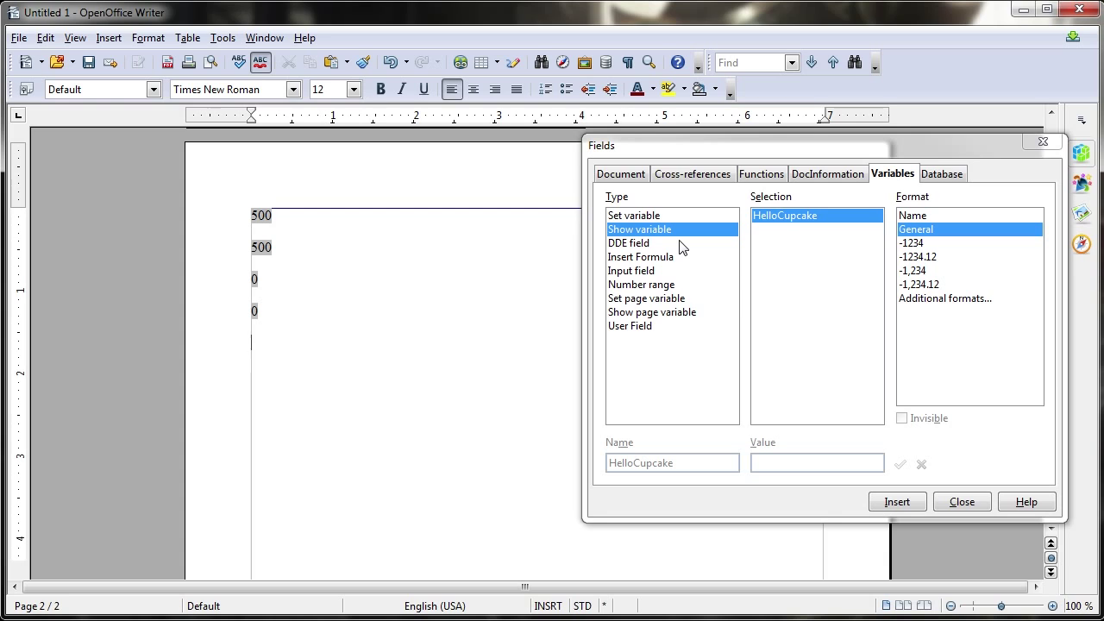
Step: Show the Database page of the Fields dialog, listing the Bibliography data source
click(941, 175)
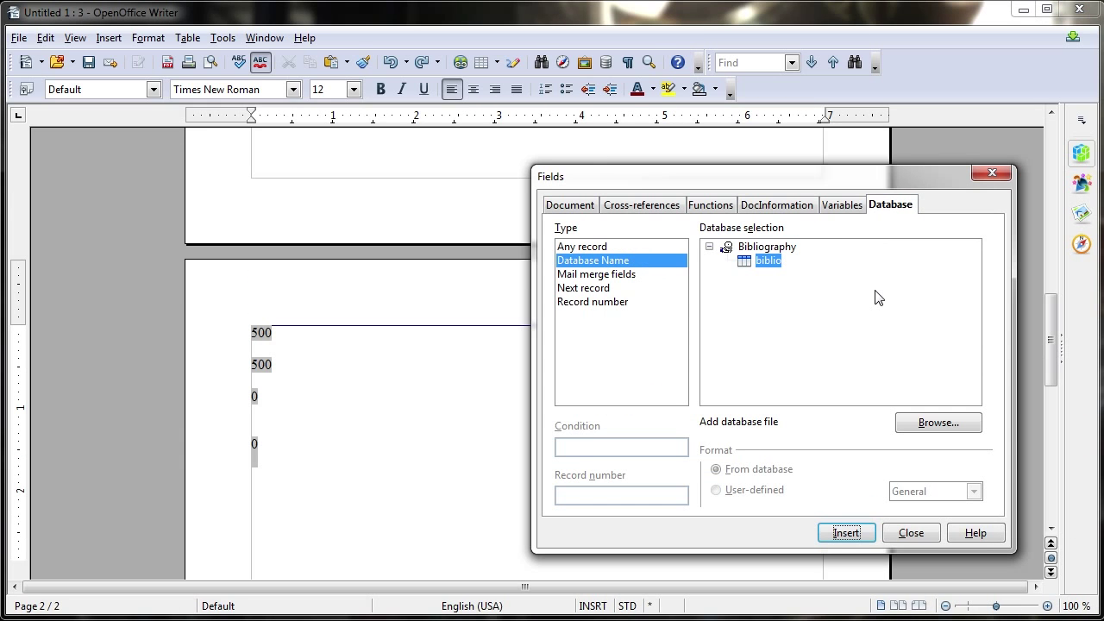